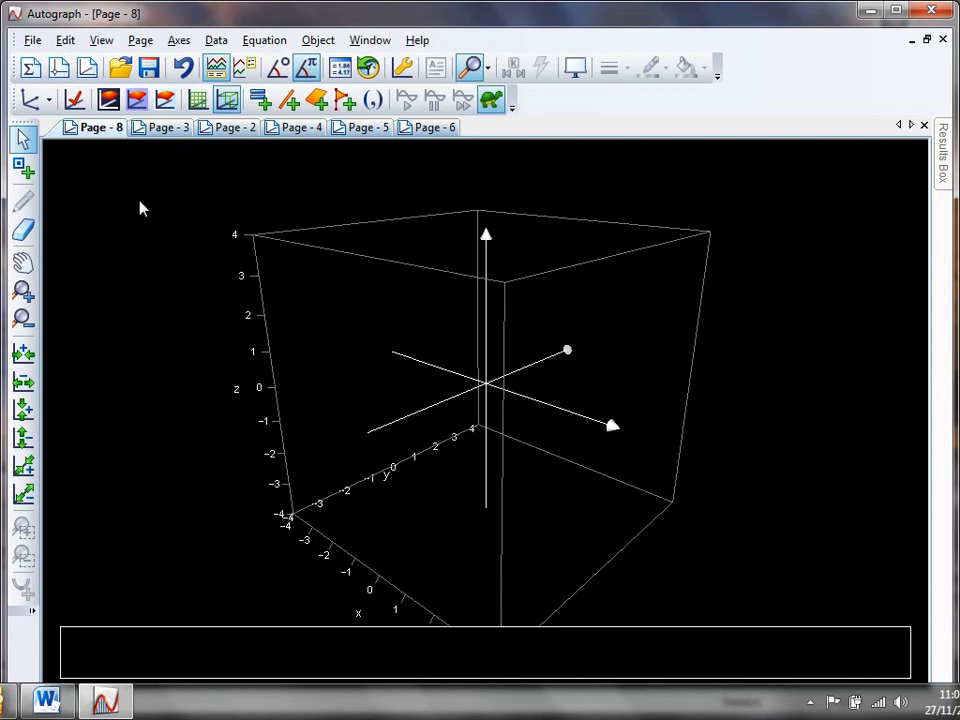
- Switch to Page 3 and check the equation of the red horizontal line, leaving it as defined
mouse_move(140, 208)
mouse_down()
mouse_move(291, 324)
mouse_move(249, 223)
mouse_up()
click(166, 130)
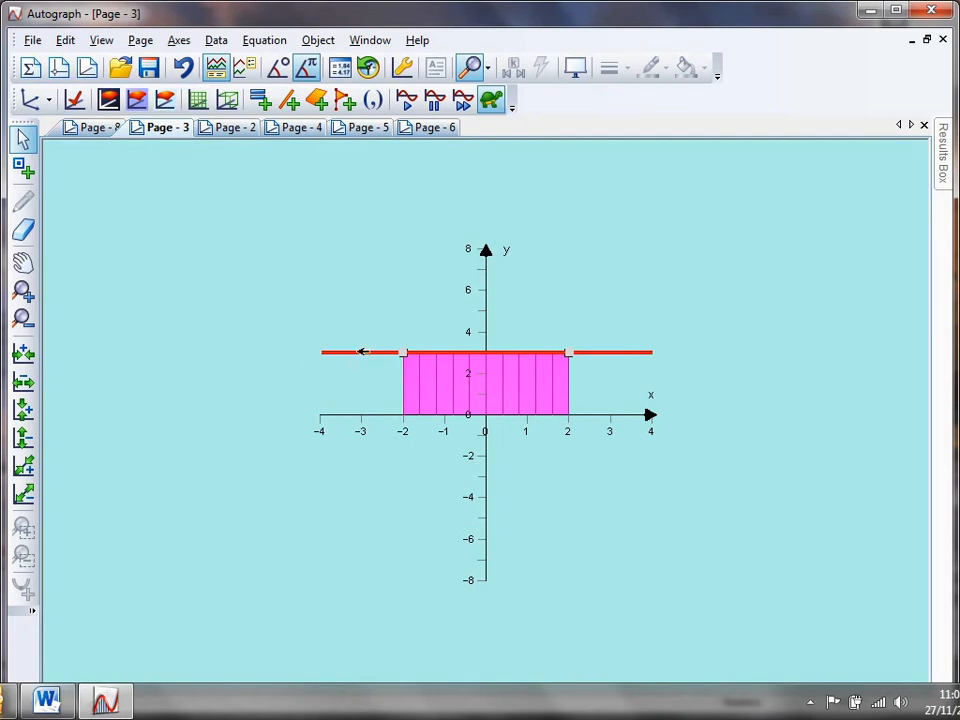
double_click(358, 352)
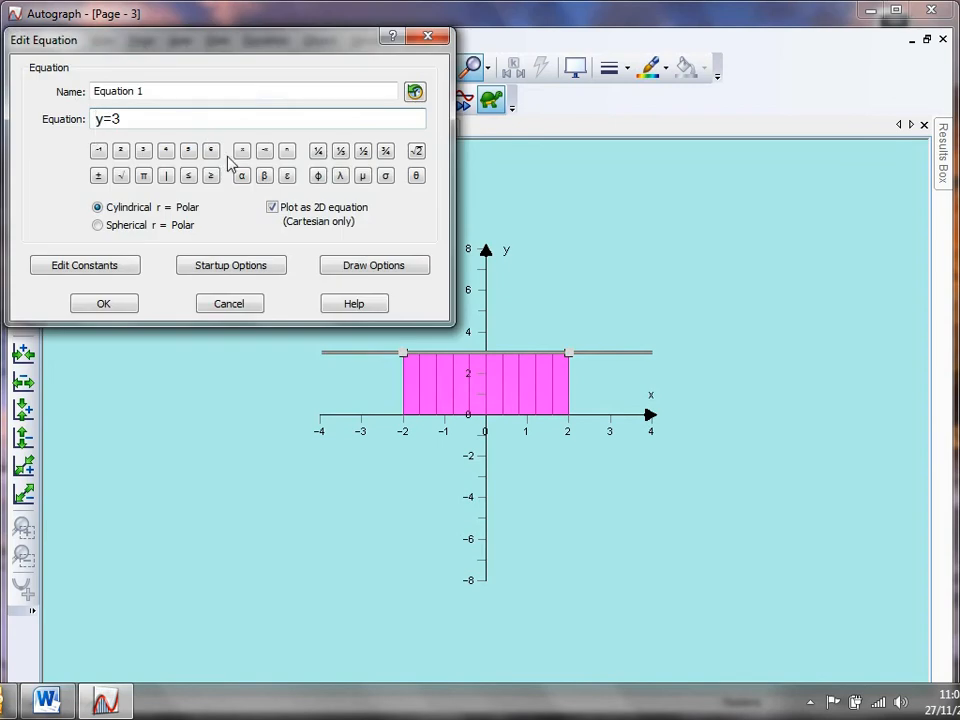
click(119, 304)
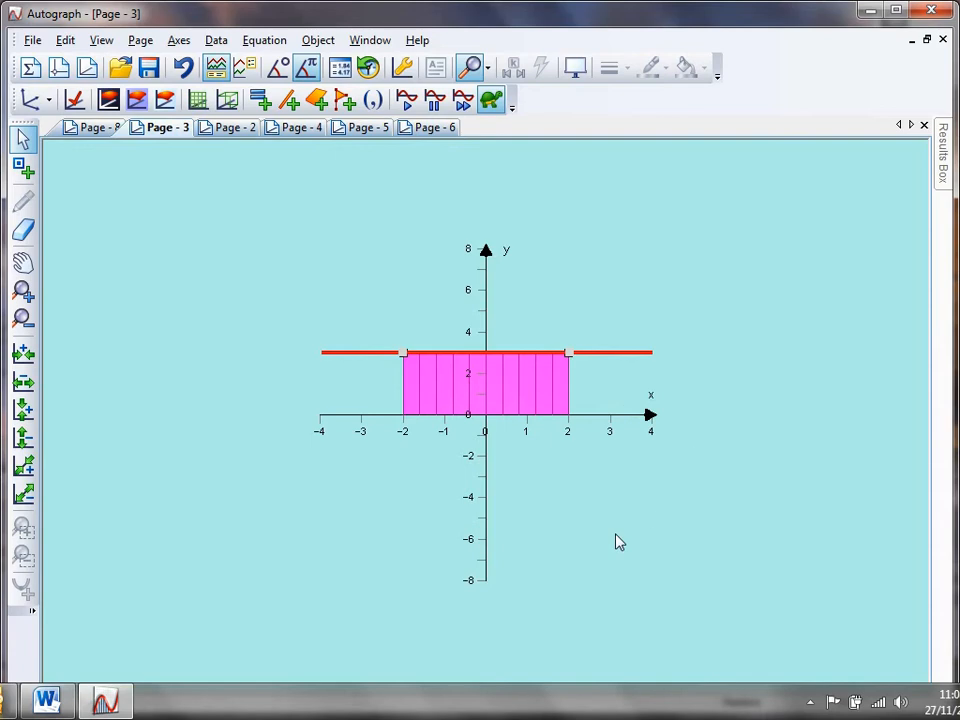
- Find the volume formed by rotating the shaded area under the horizontal line about y = 0 and view the solid from both ends
right_click(201, 191)
click(283, 437)
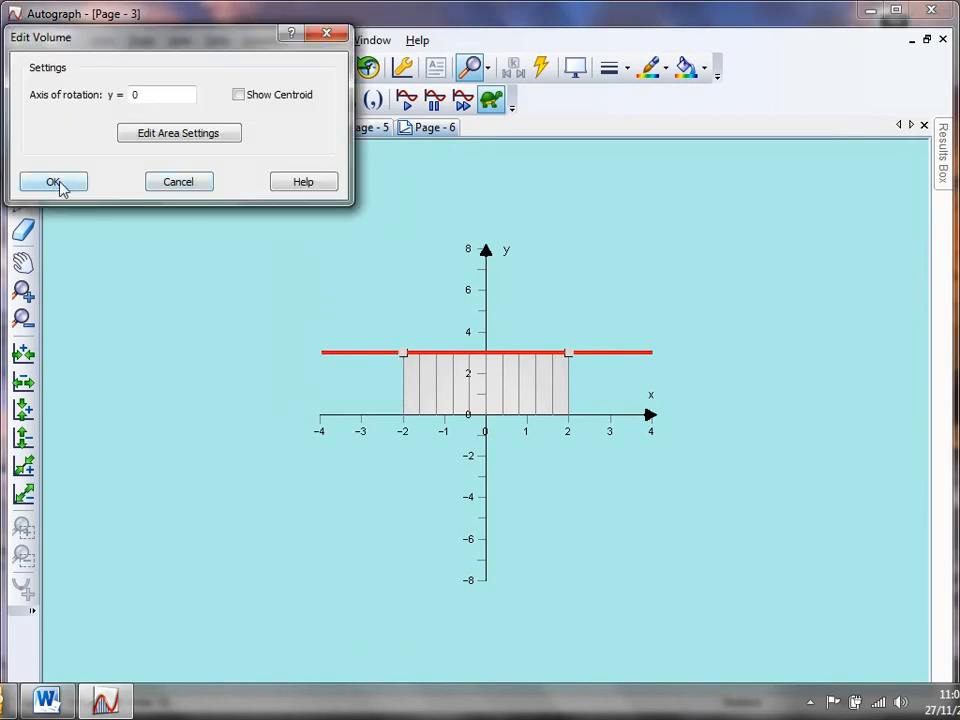
click(54, 182)
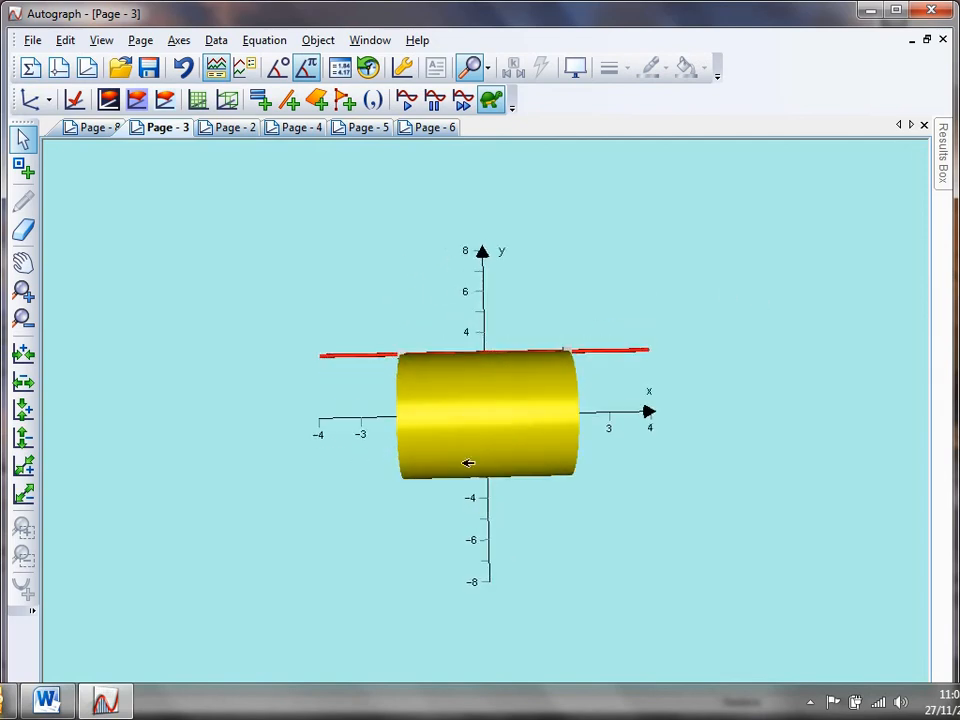
drag(332, 523, 505, 514)
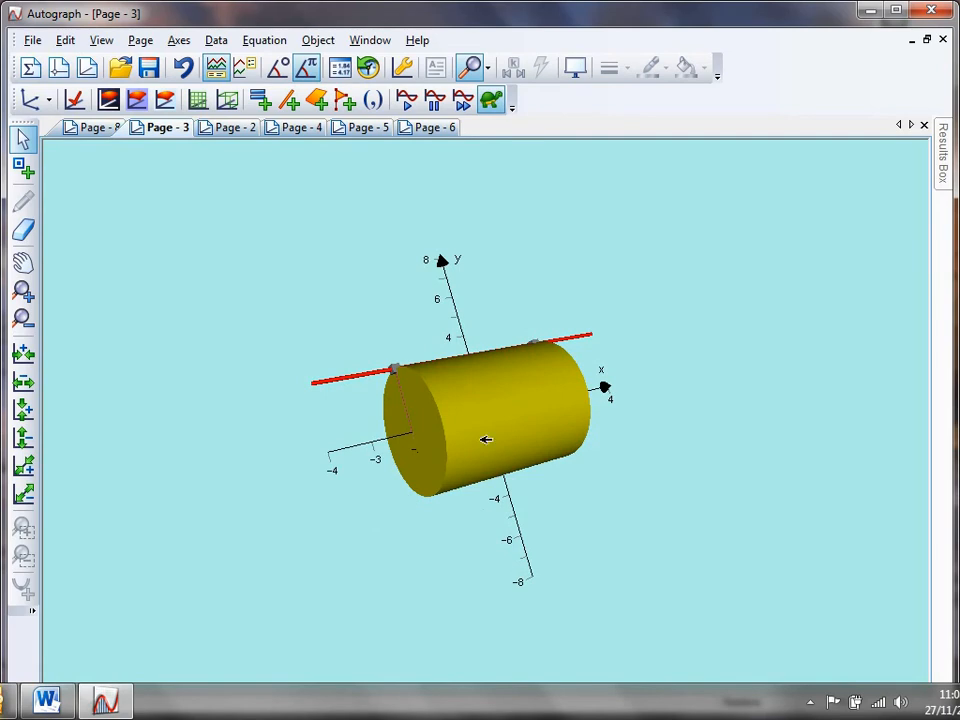
drag(495, 572, 456, 564)
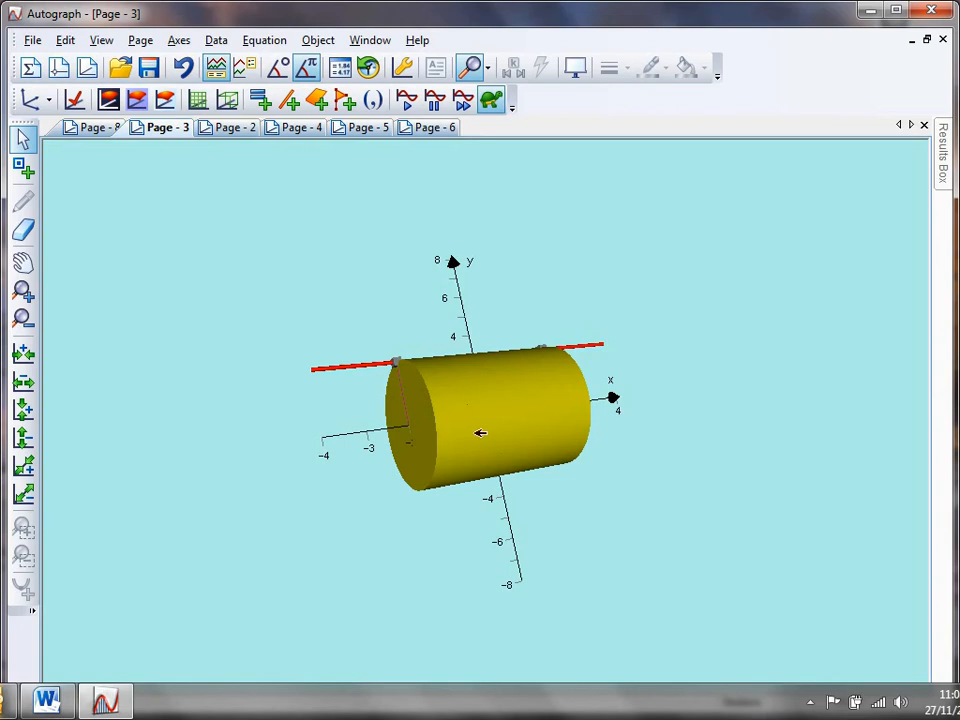
drag(660, 517, 307, 456)
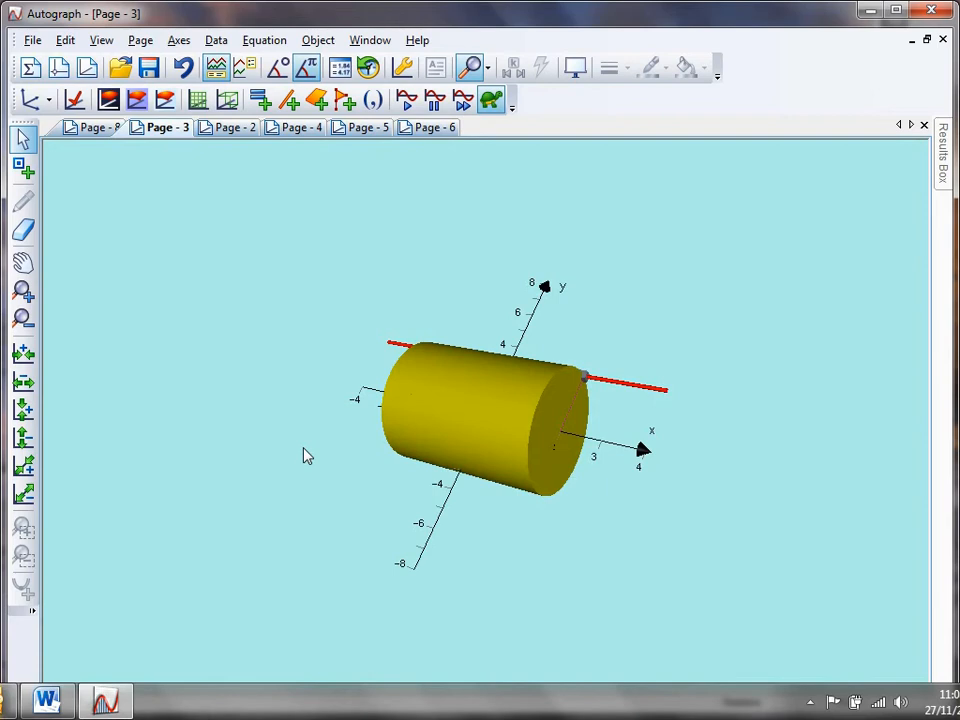
- Switch to Page 2 and check the equation of the sloping line, leaving it as defined
click(234, 127)
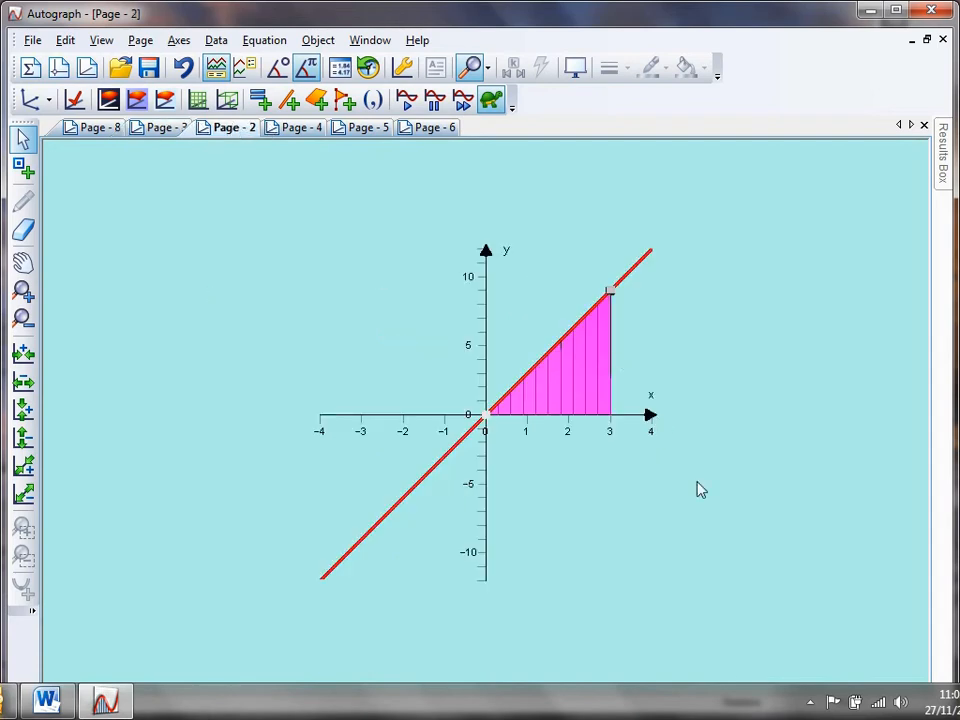
double_click(412, 494)
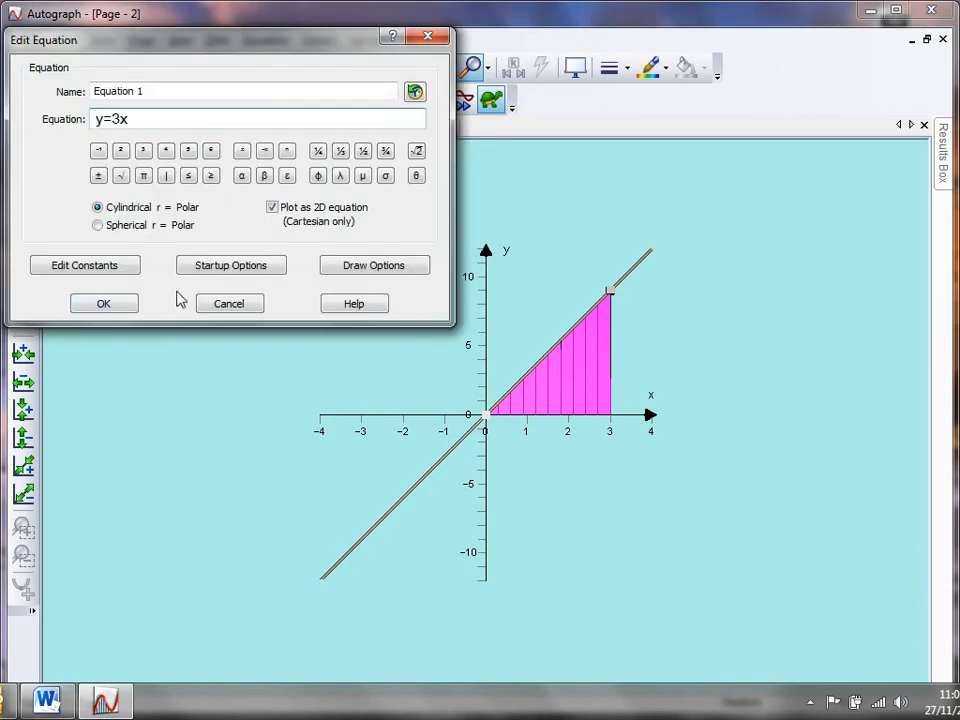
click(126, 303)
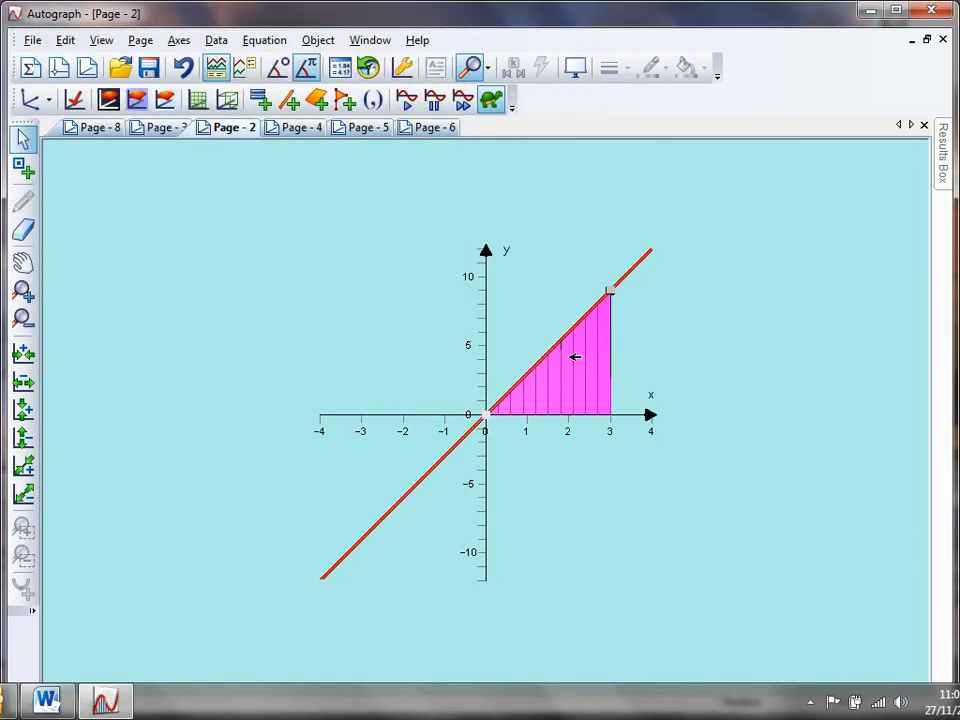
- Find the volume formed by rotating the shaded triangle about y = 0 and view the solid from several angles
click(572, 354)
right_click(572, 357)
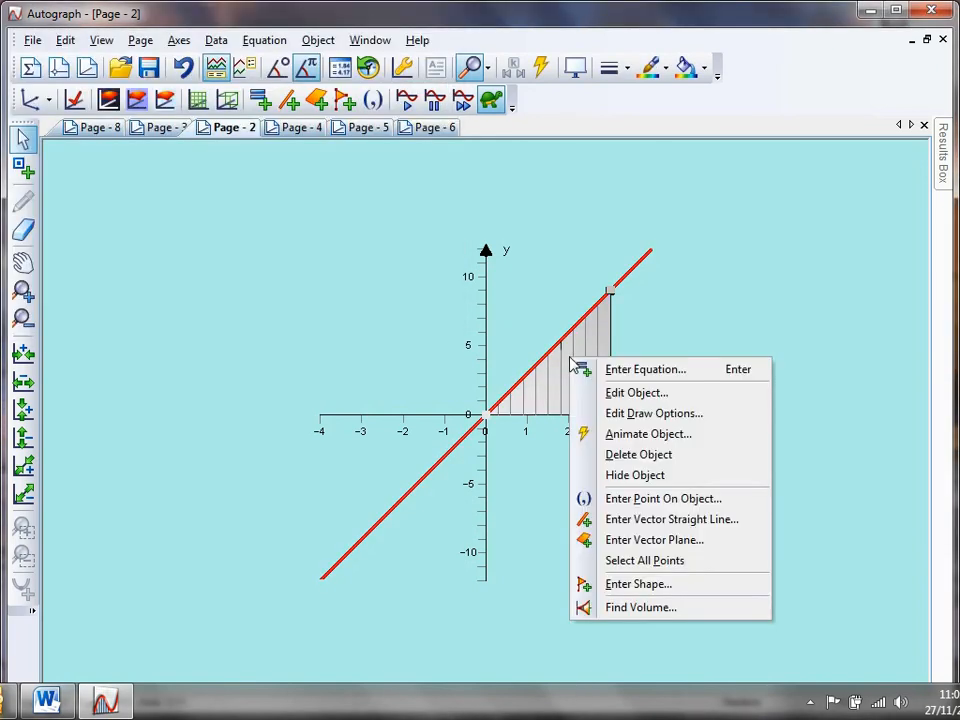
click(642, 608)
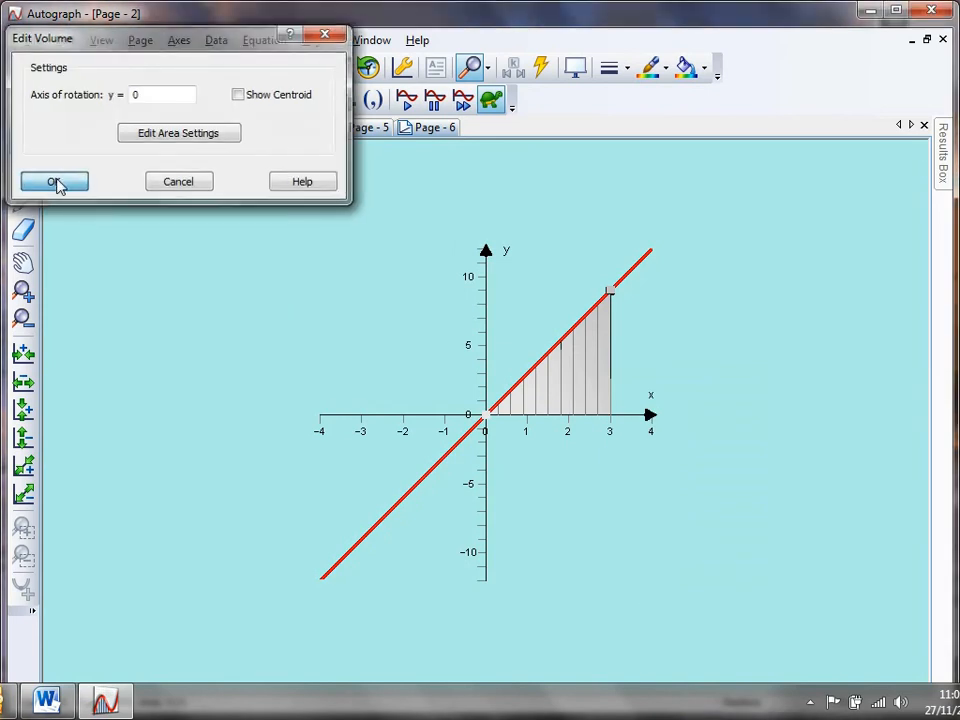
click(55, 183)
drag(570, 377, 360, 305)
drag(424, 279, 393, 285)
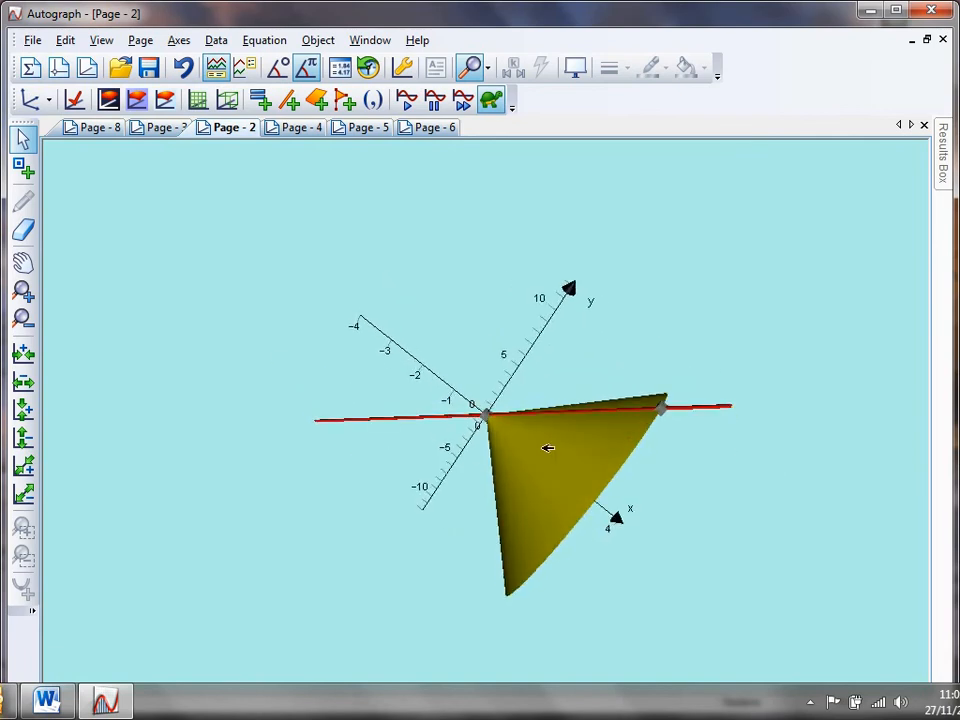
drag(704, 518, 846, 461)
drag(329, 581, 523, 587)
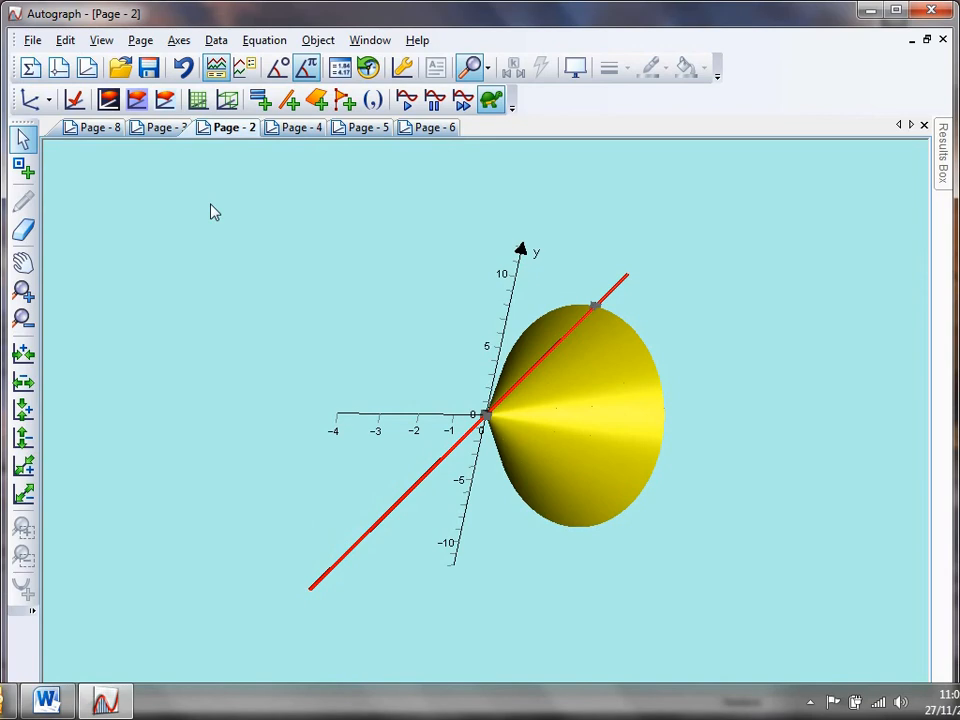
- Switch to Page 4 and check the equation of the semicircular curve, leaving it as defined
click(293, 128)
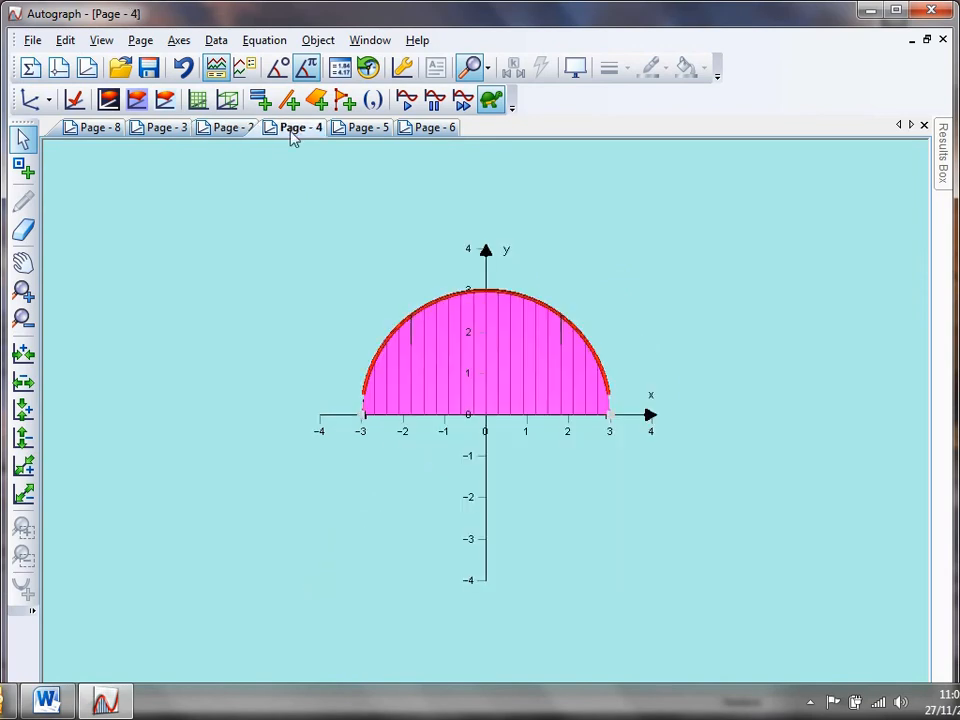
double_click(557, 314)
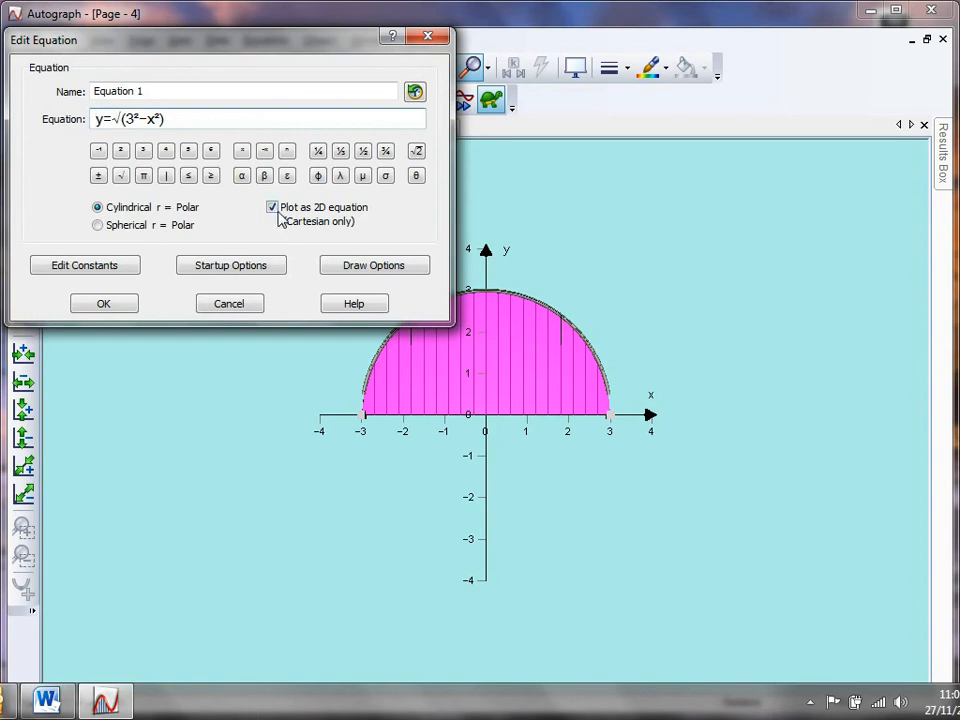
click(118, 308)
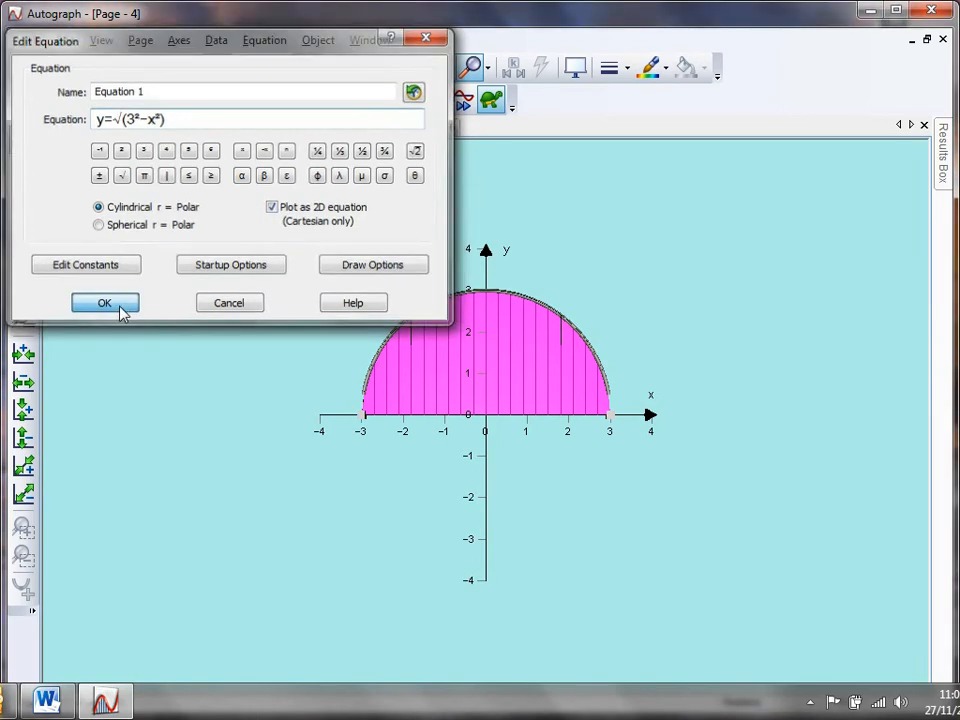
- Find the volume formed by rotating the shaded semicircle about y = 0 and view the solid from several angles
click(547, 376)
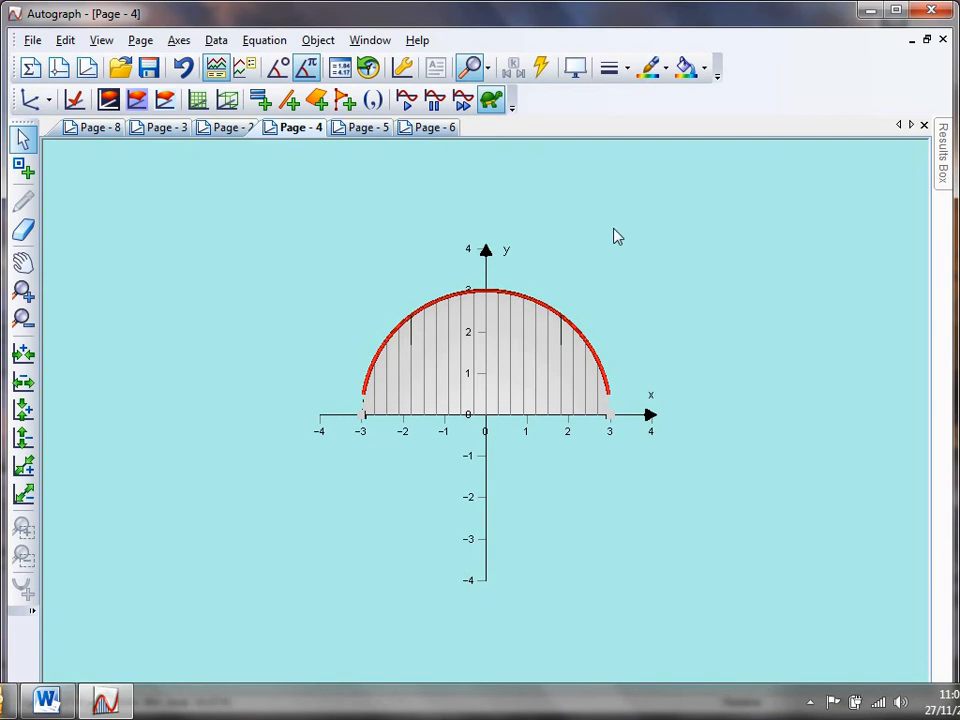
right_click(574, 165)
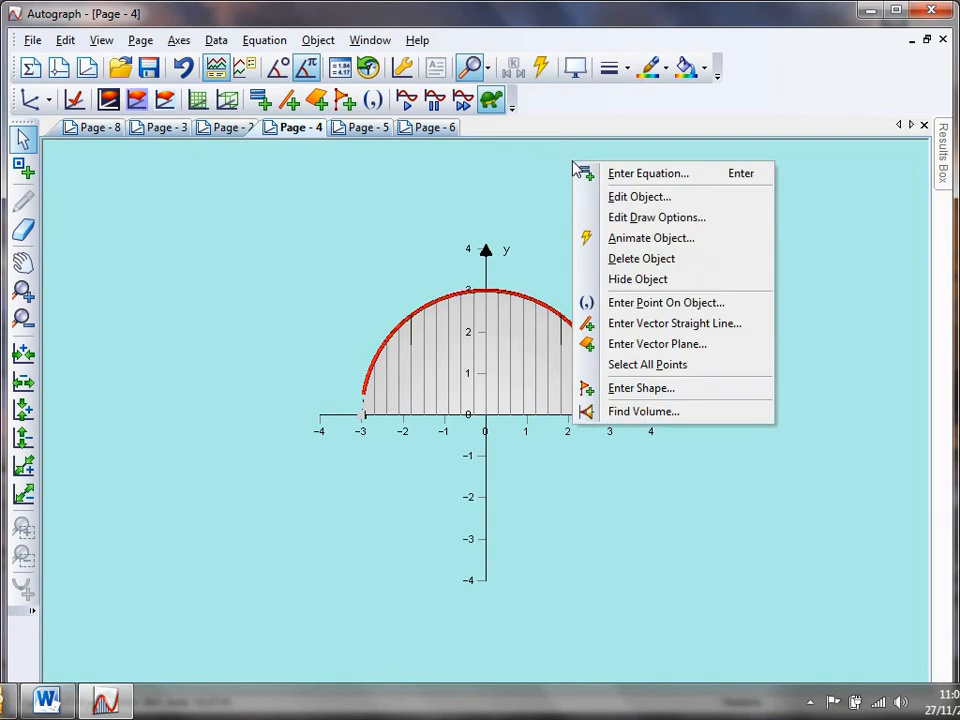
click(648, 412)
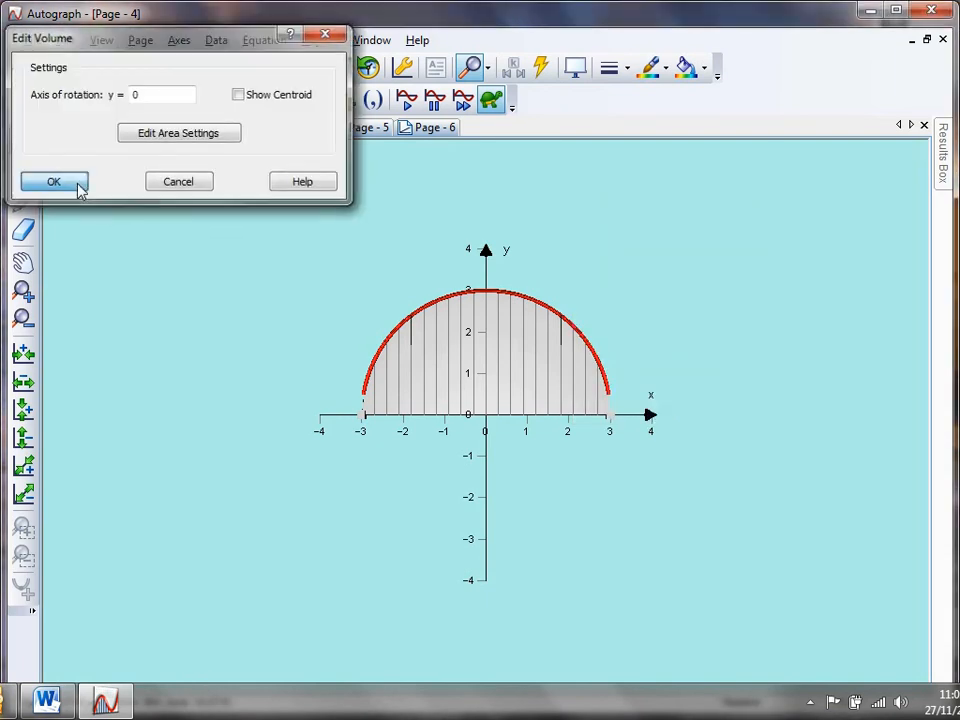
click(79, 188)
drag(475, 335, 714, 388)
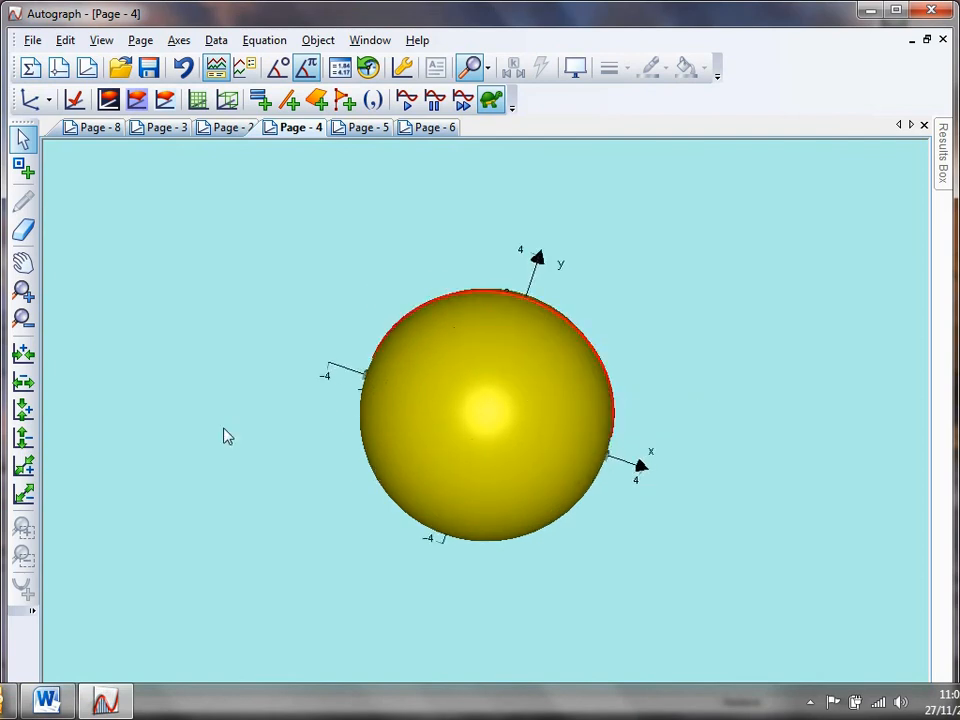
drag(225, 435, 563, 465)
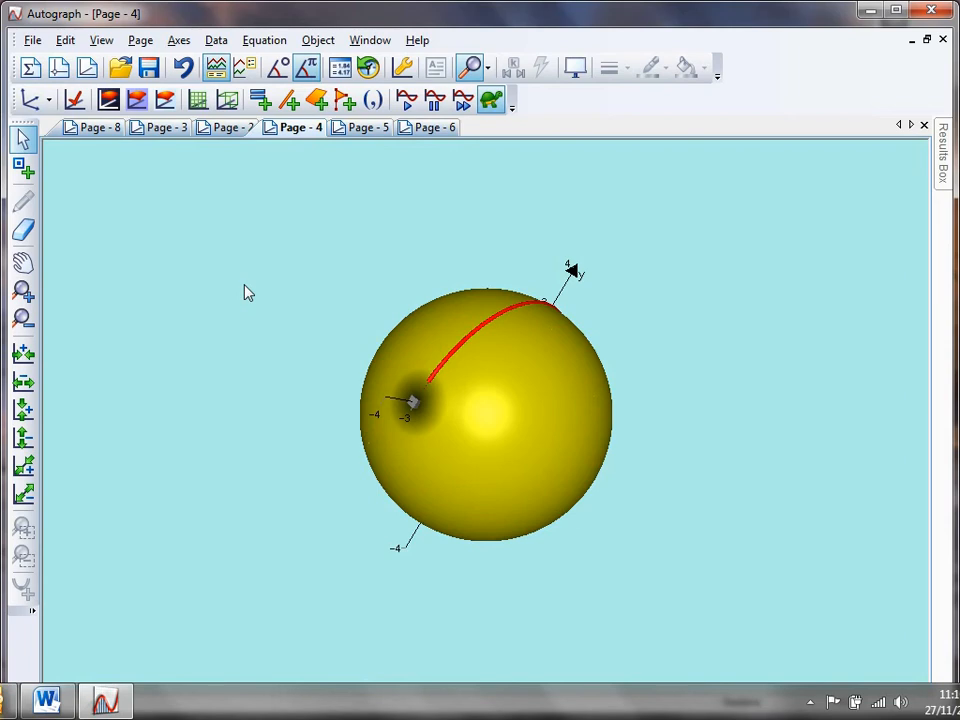
drag(226, 317, 328, 292)
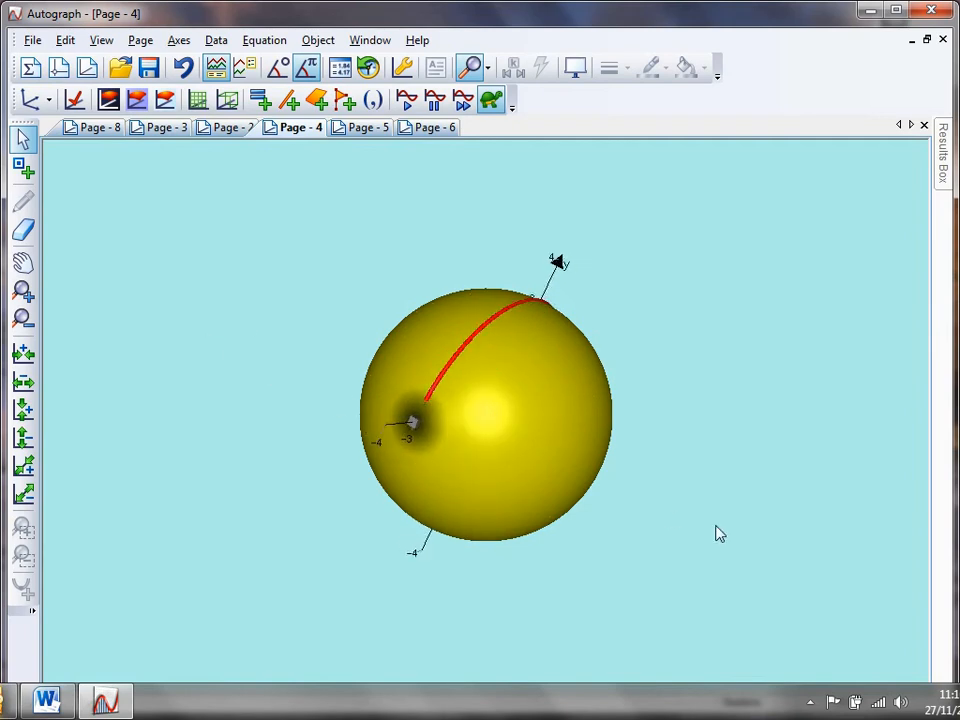
drag(718, 531, 259, 255)
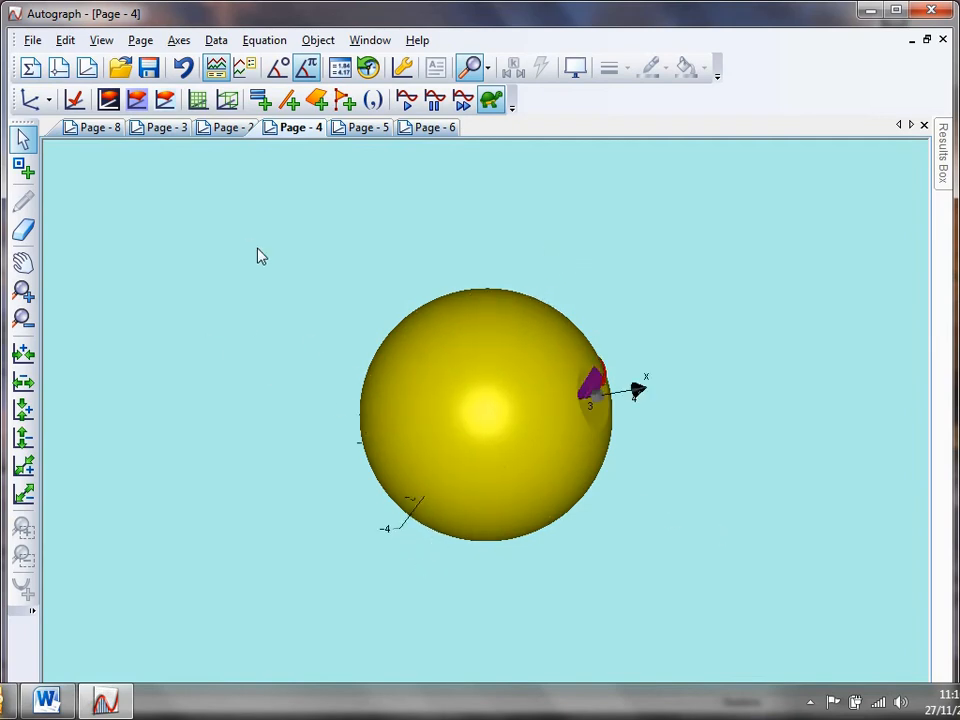
- Revisit the solids on Pages 2 and 3, then return to Page 4 and examine the sphere from different sides
click(232, 127)
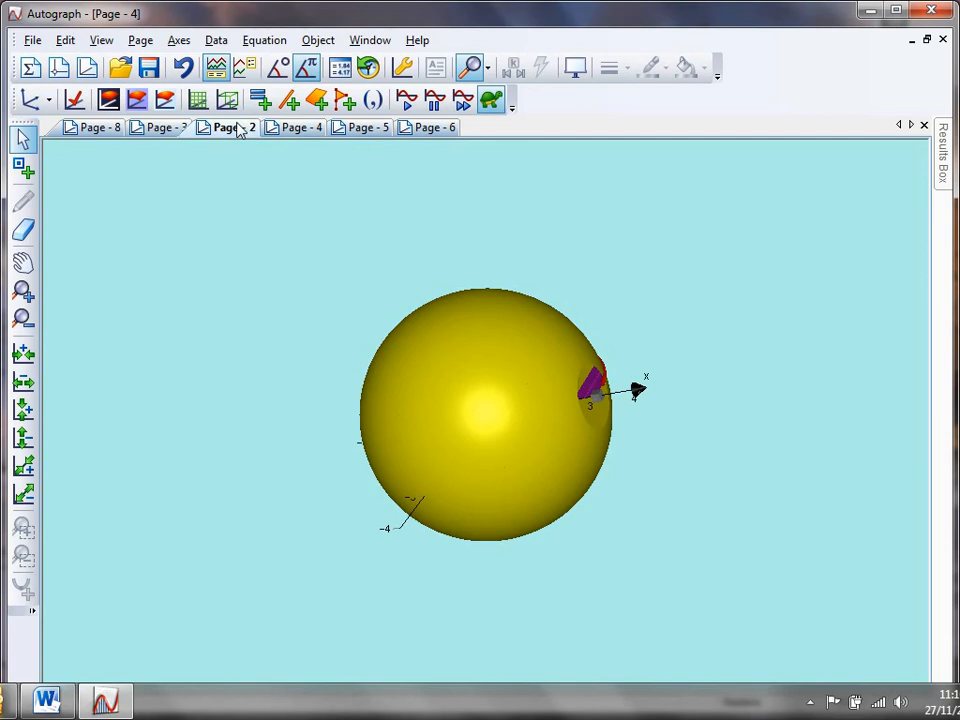
click(183, 131)
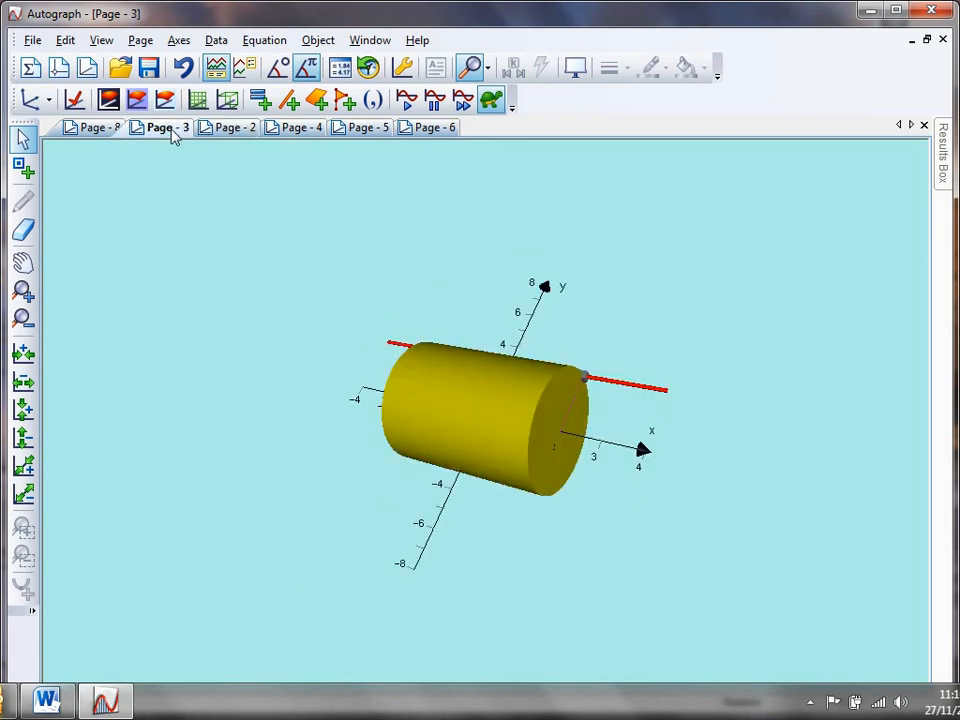
click(290, 131)
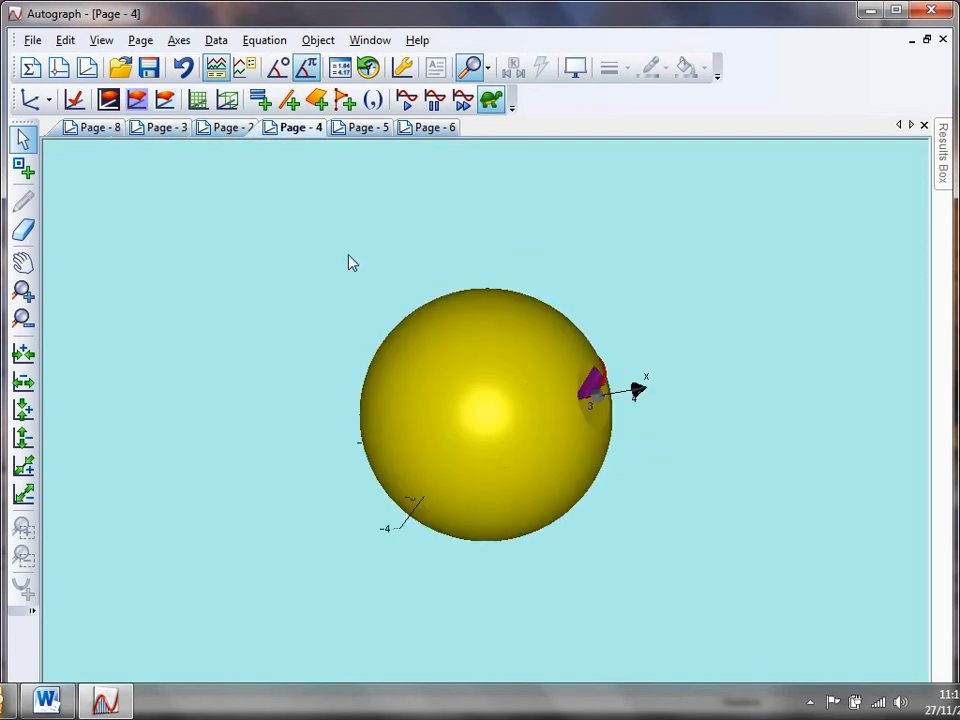
drag(741, 519, 548, 480)
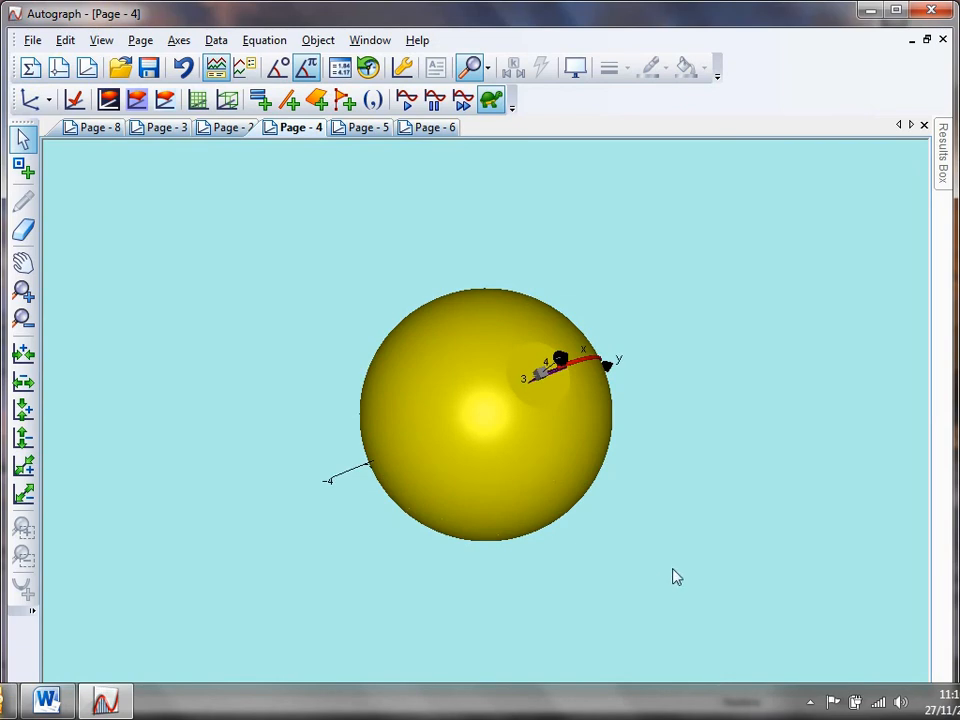
drag(675, 576, 272, 251)
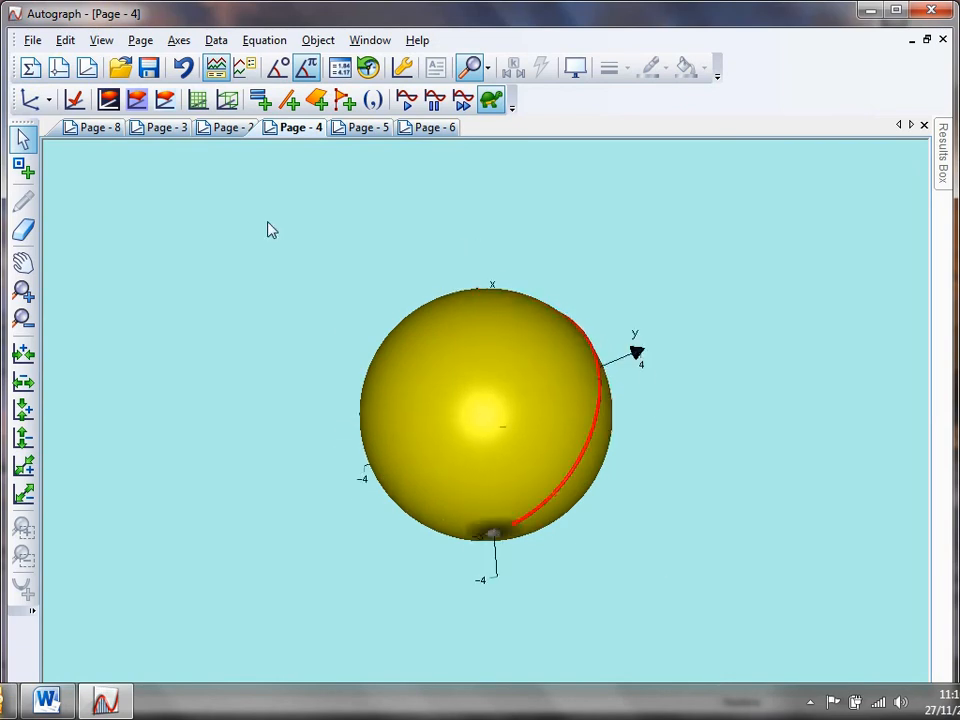
drag(620, 565, 610, 470)
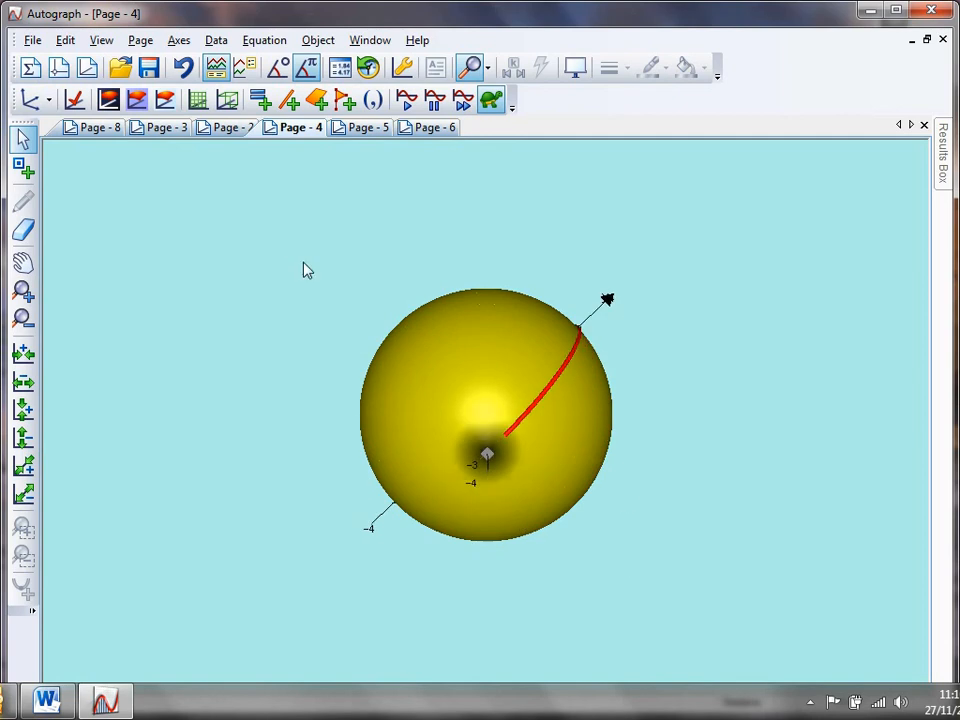
- Switch to Page 5 and check the equation of the sideways parabola, leaving it as defined
click(365, 130)
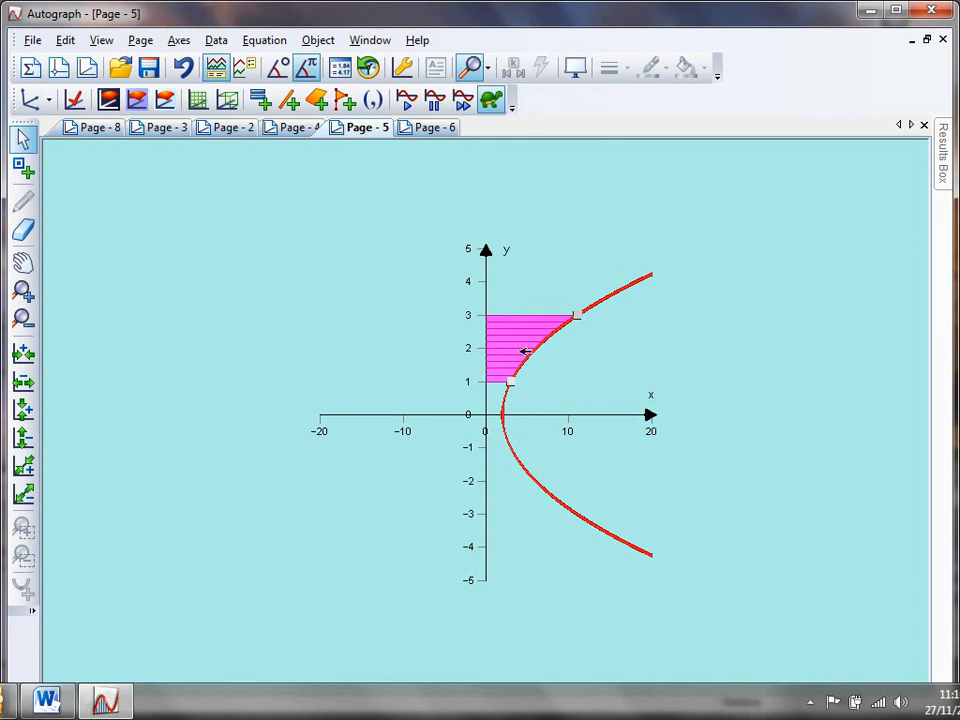
double_click(617, 293)
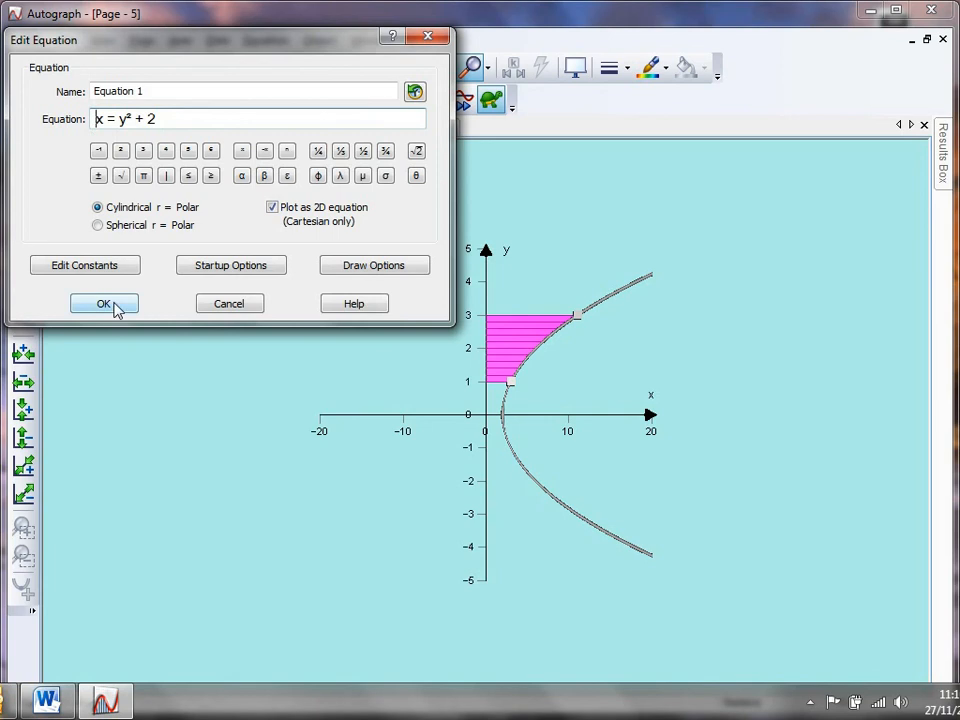
click(113, 305)
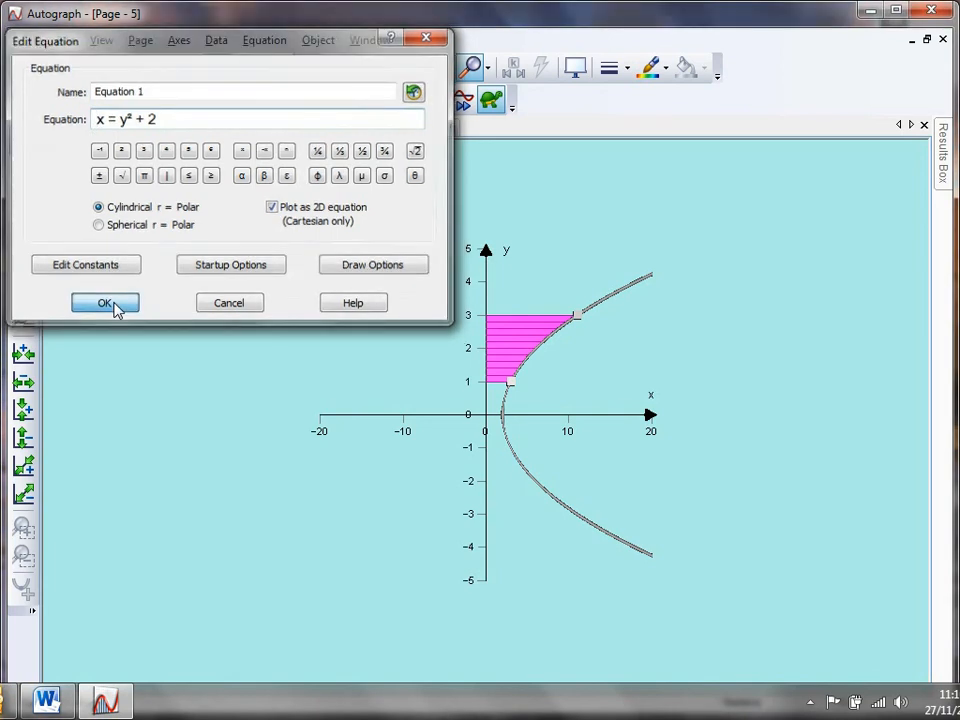
- Find the volume formed by rotating the shaded area beside the sideways parabola about x = 0 and view the solid from above
click(524, 336)
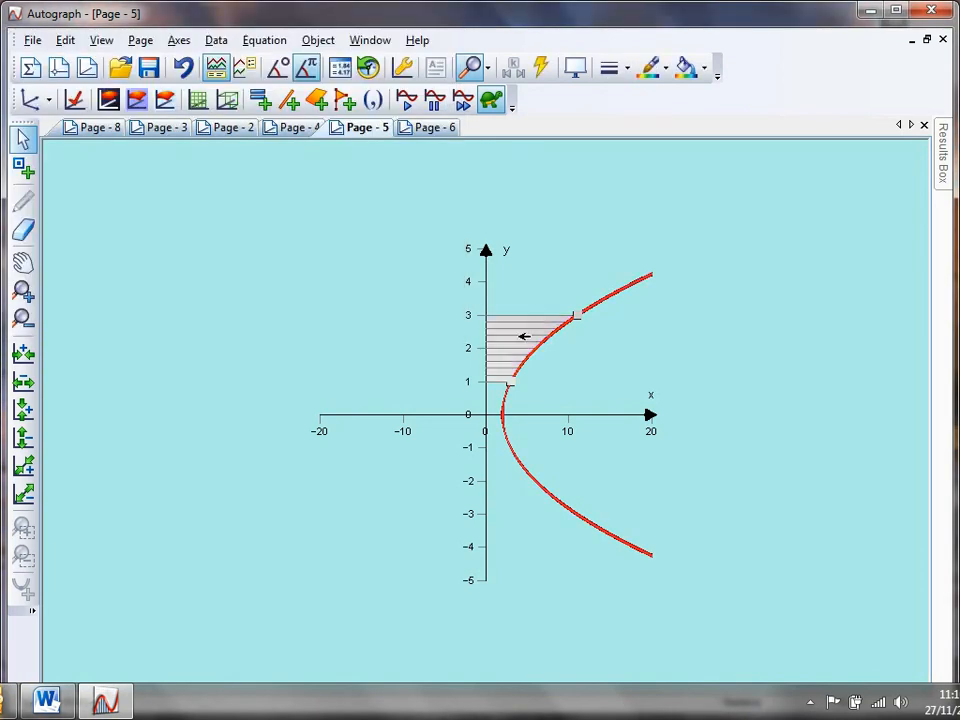
right_click(304, 184)
click(376, 426)
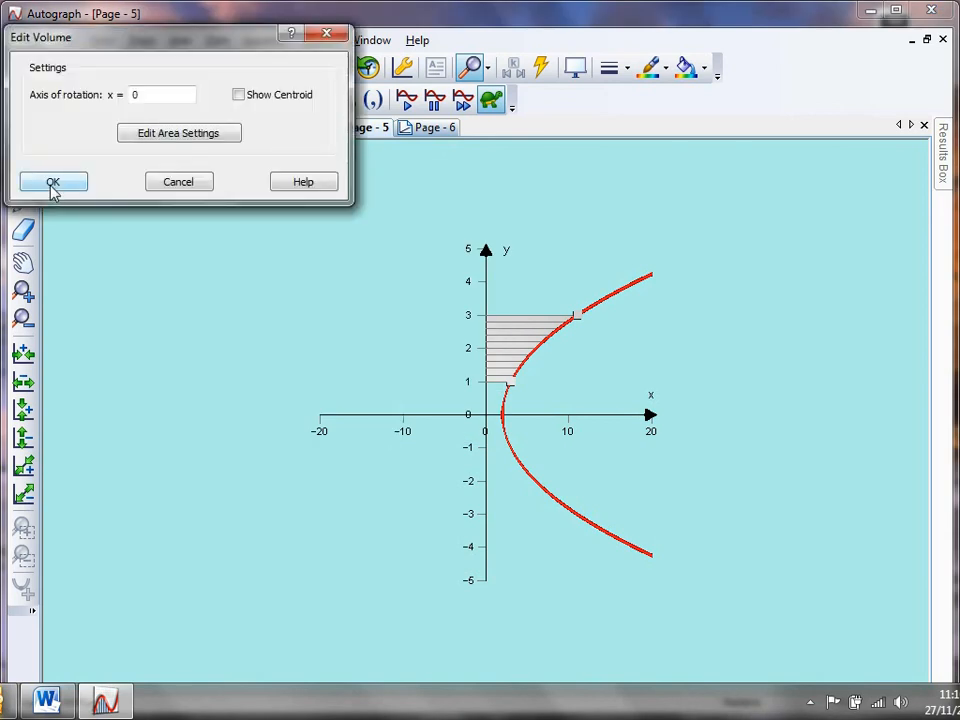
click(53, 184)
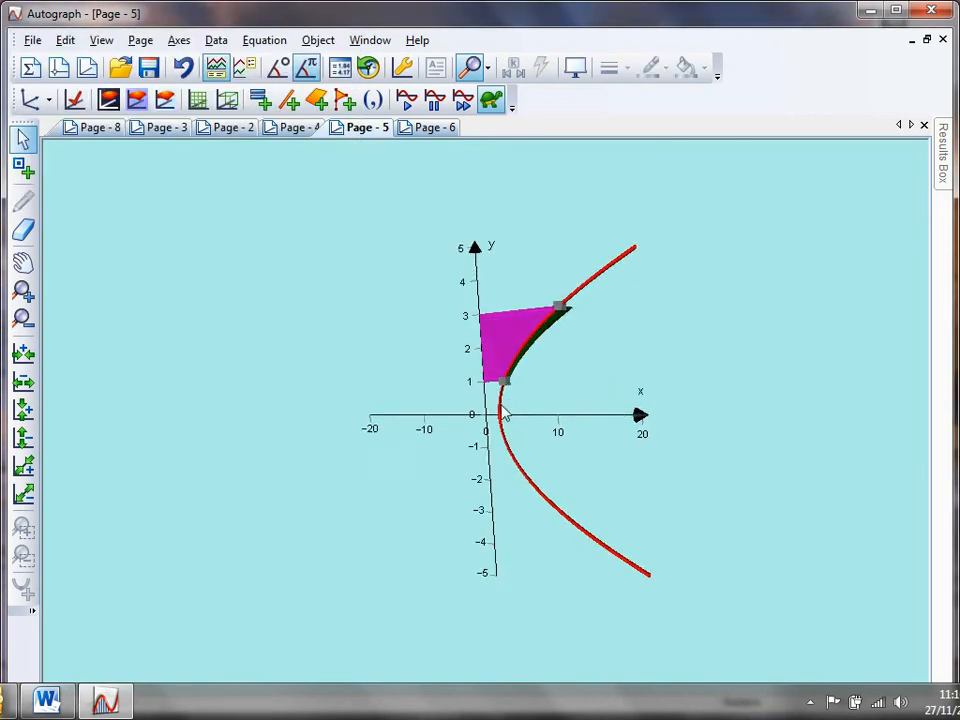
drag(501, 405, 450, 550)
drag(455, 420, 422, 502)
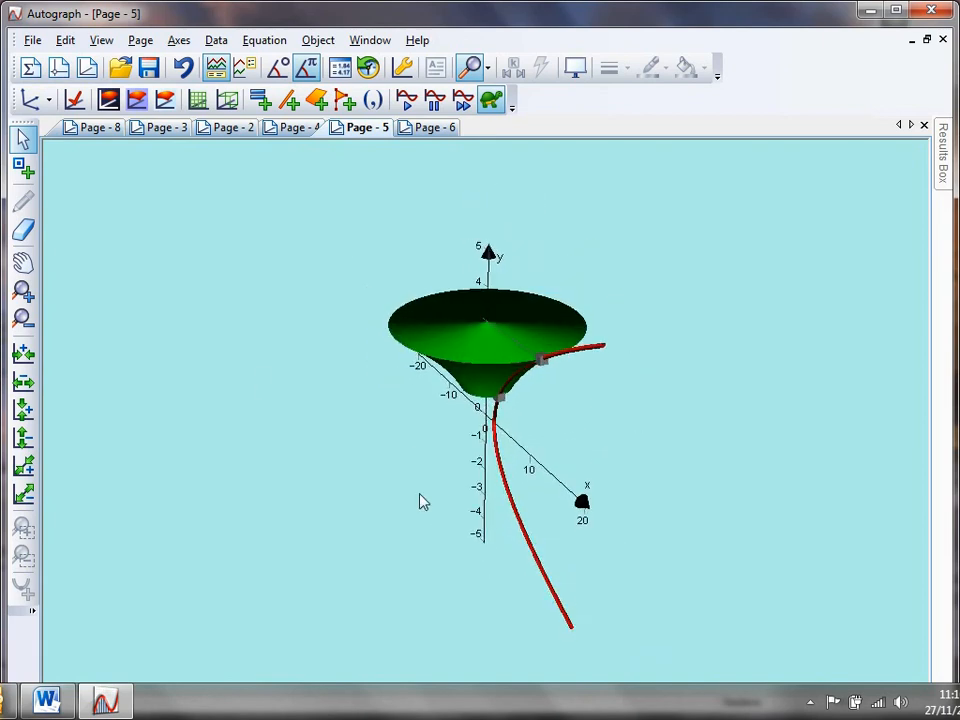
- Switch to Page 6 and check the equations of the straight line and the curve, leaving both as defined
click(430, 128)
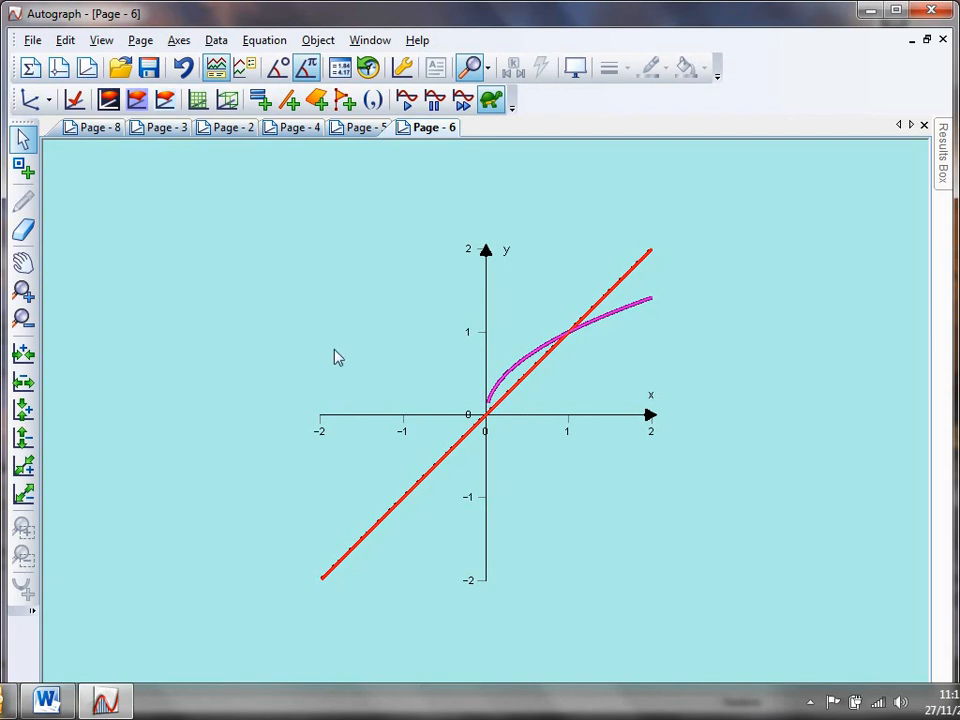
double_click(451, 456)
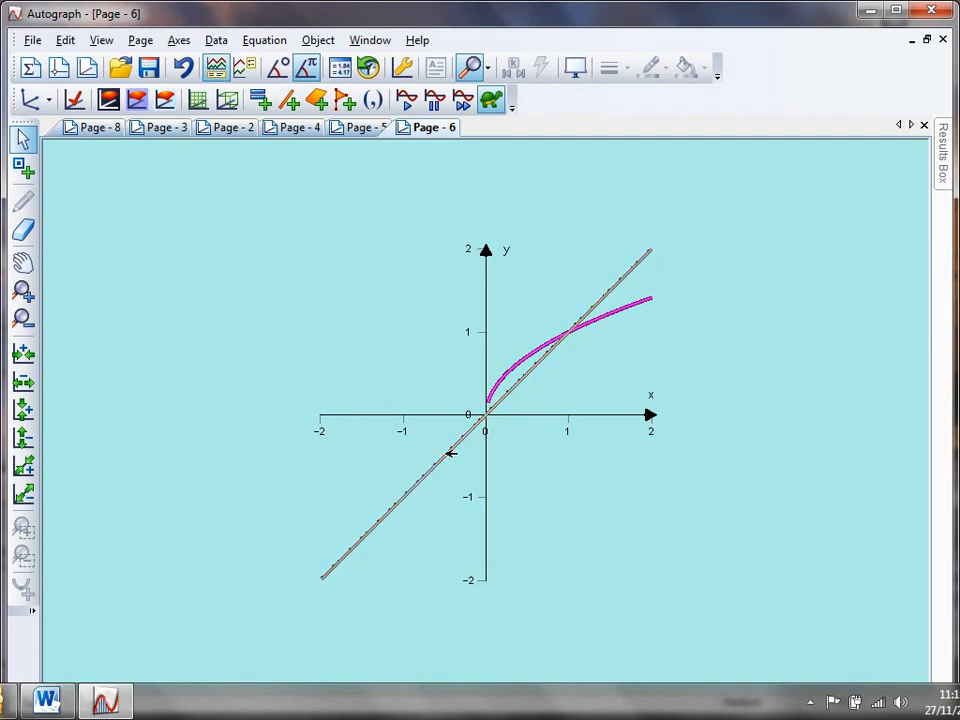
click(86, 308)
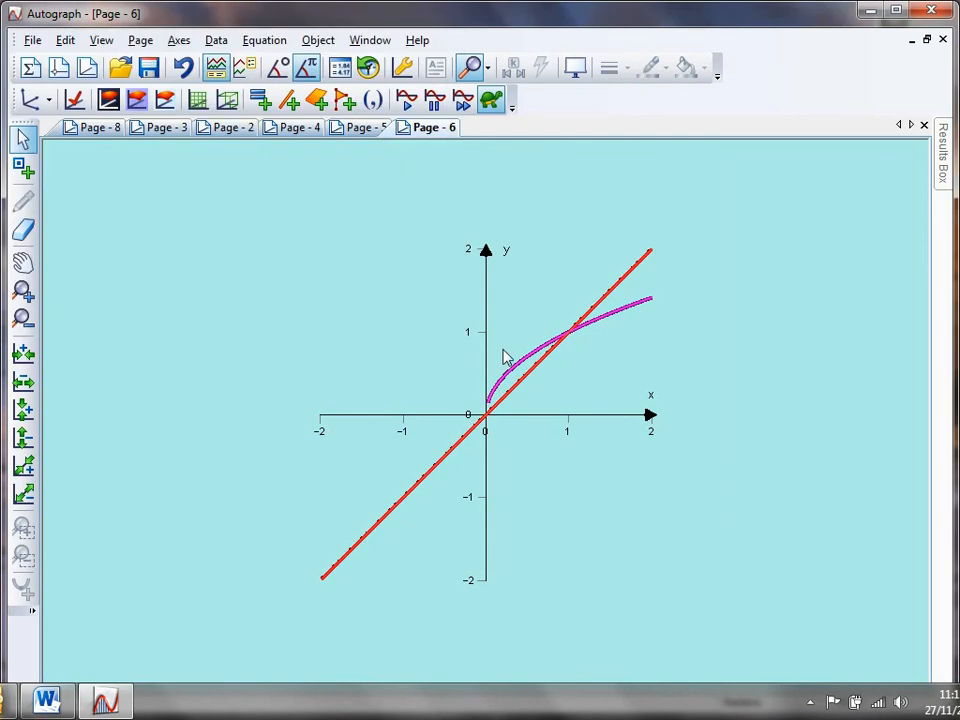
double_click(520, 368)
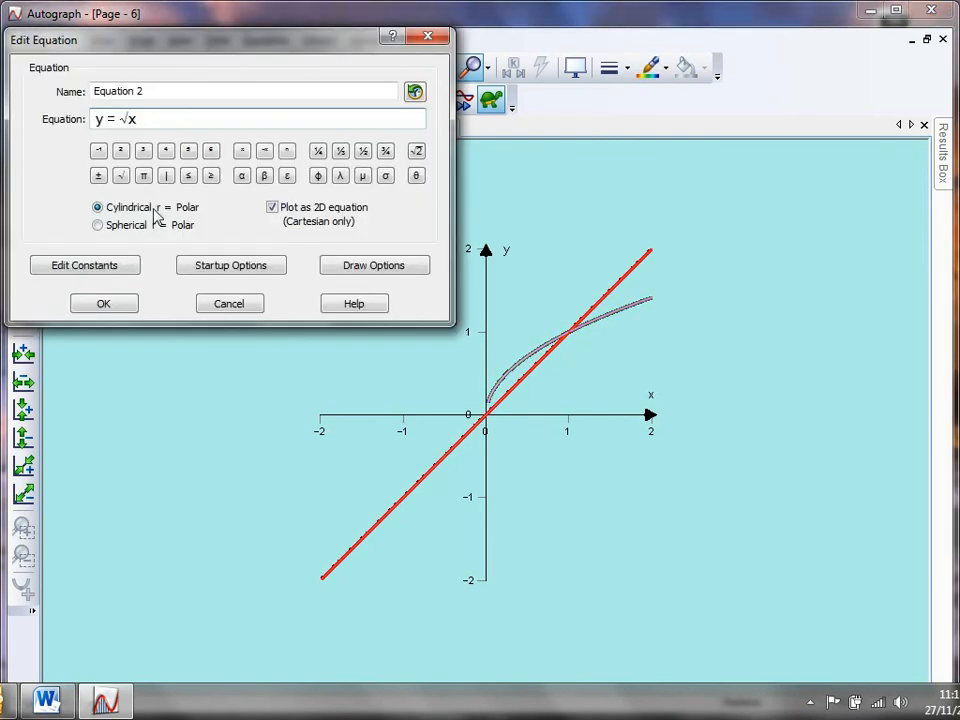
click(105, 303)
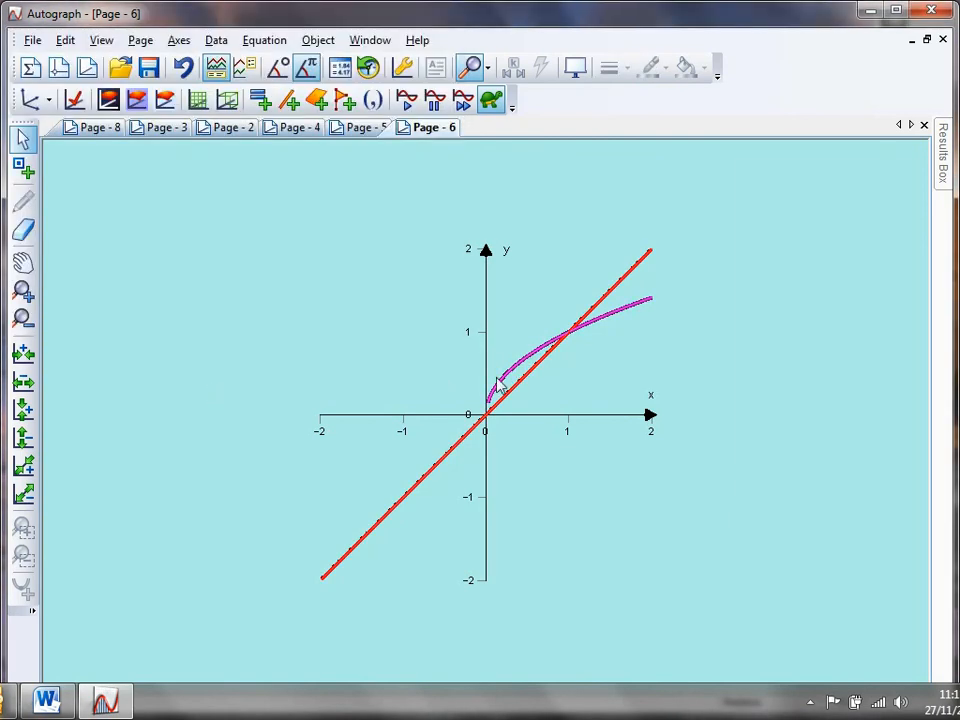
- Find the area between the curve y = √x and the straight line from 0 to 1 using Simpson's Rule with 10 divisions
click(521, 362)
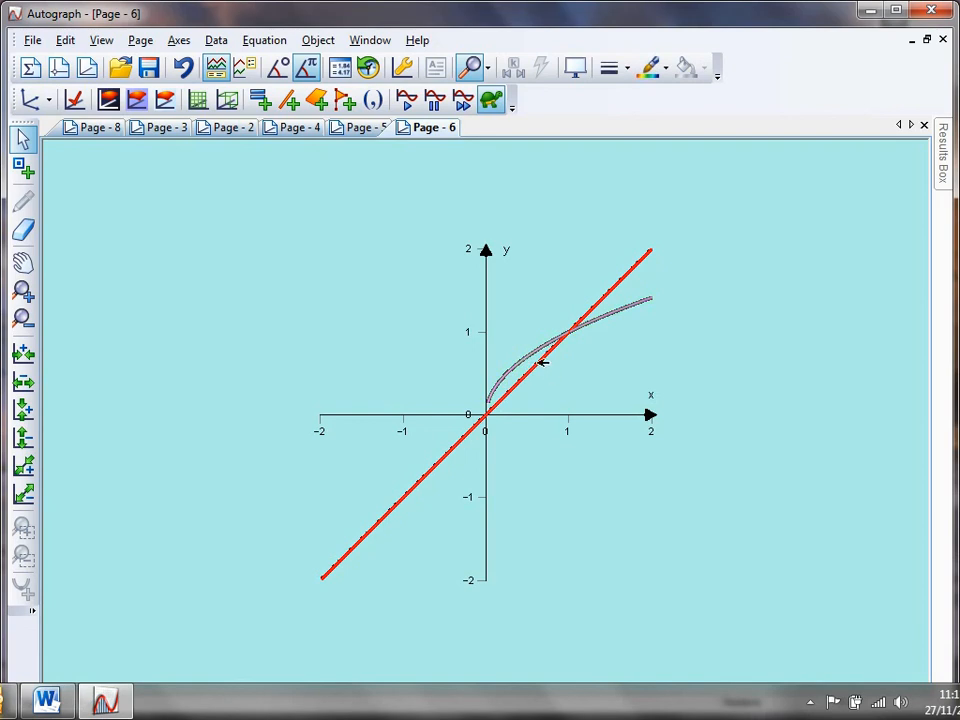
shift+click(537, 362)
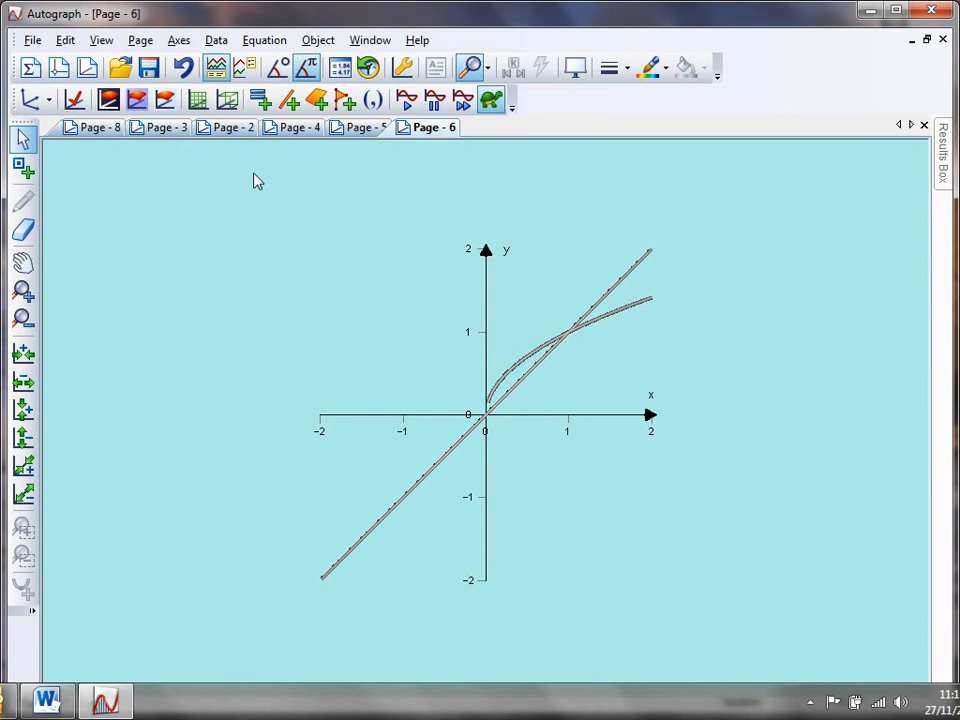
right_click(255, 178)
click(322, 381)
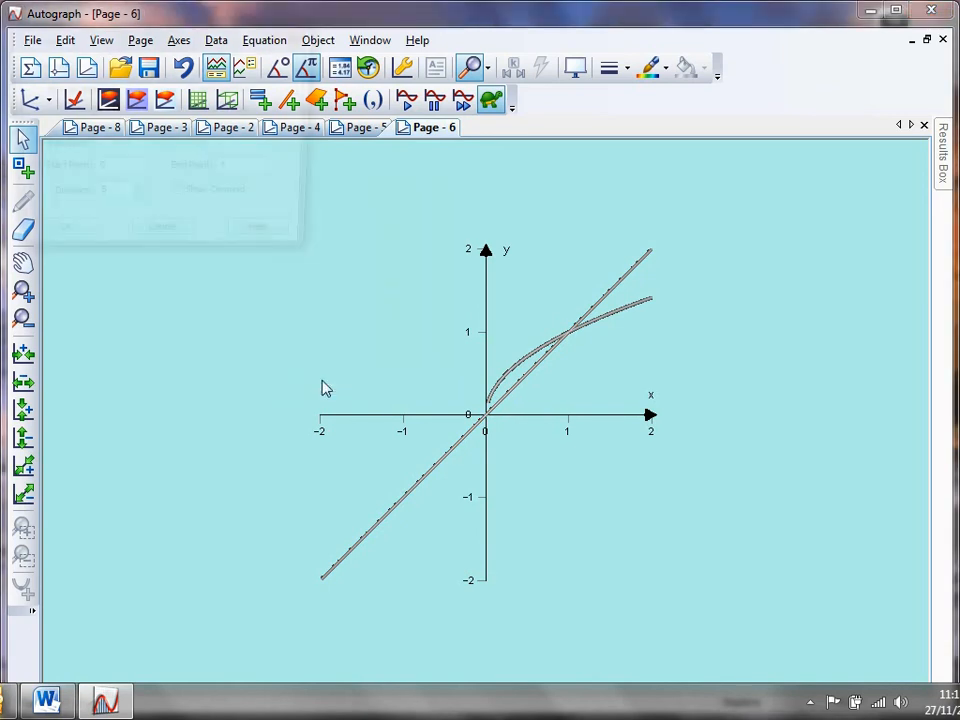
click(181, 109)
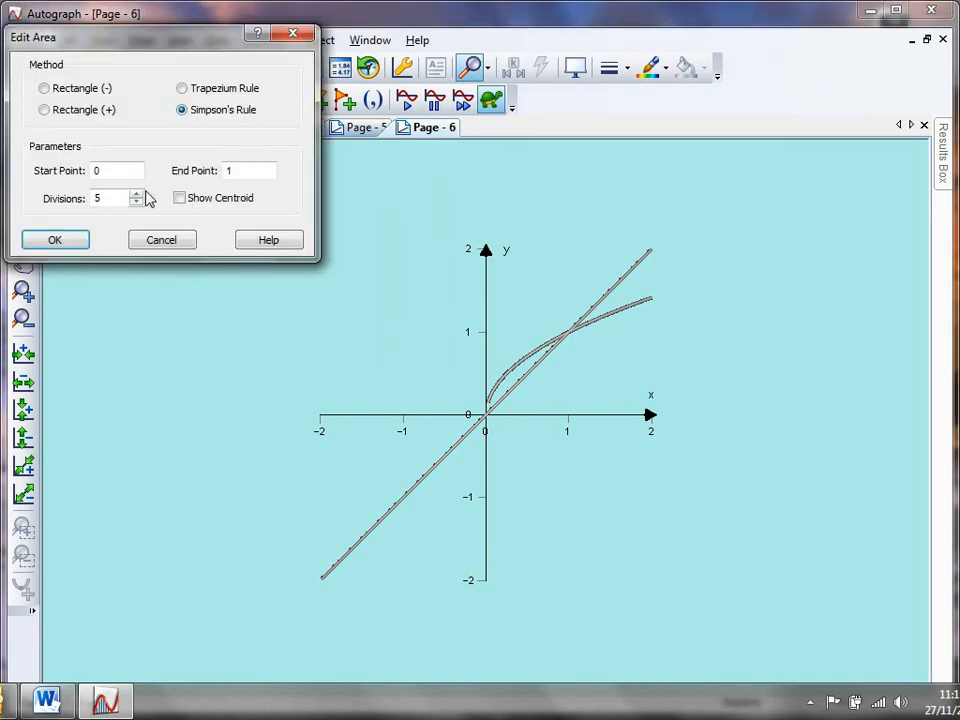
click(138, 192)
text(10)
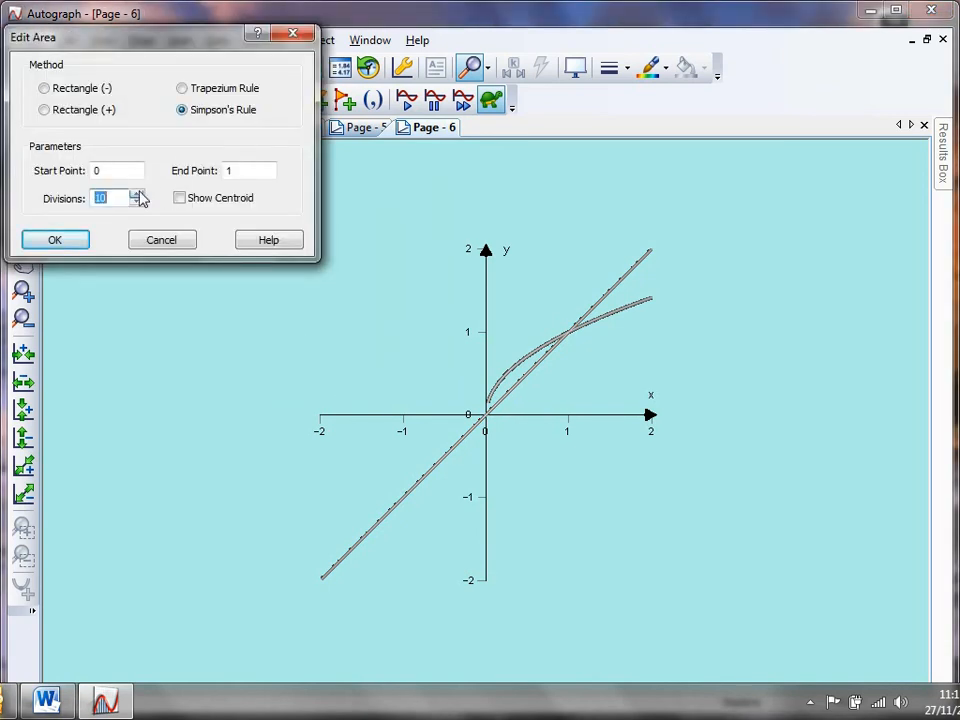
click(66, 244)
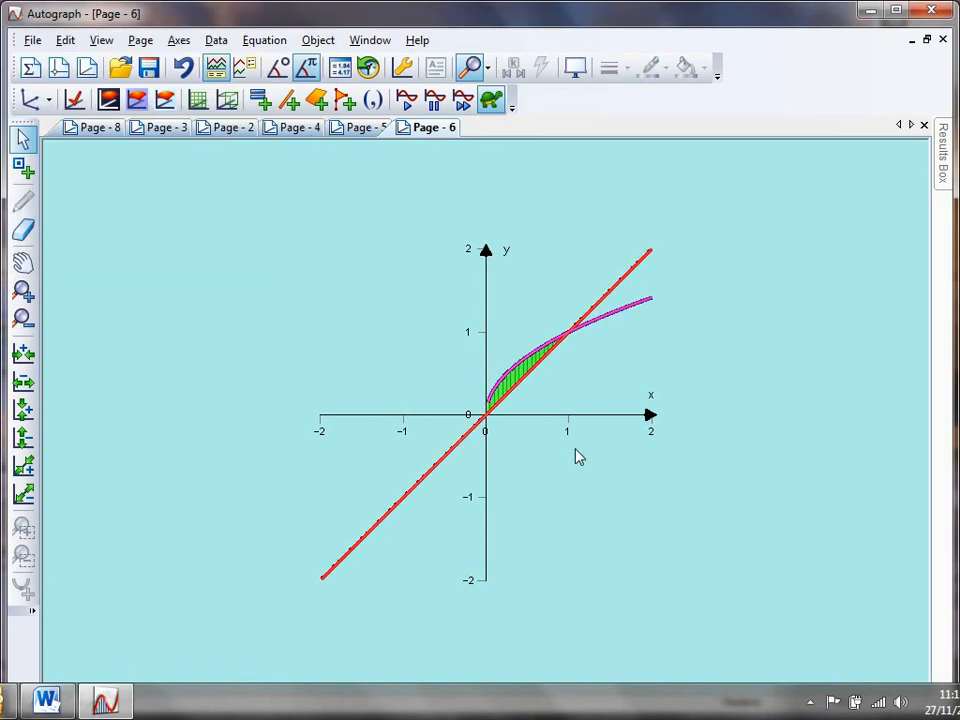
- Find the volume formed by rotating the area between the curve and the line about y = 0 and view the solid from several angles
click(517, 377)
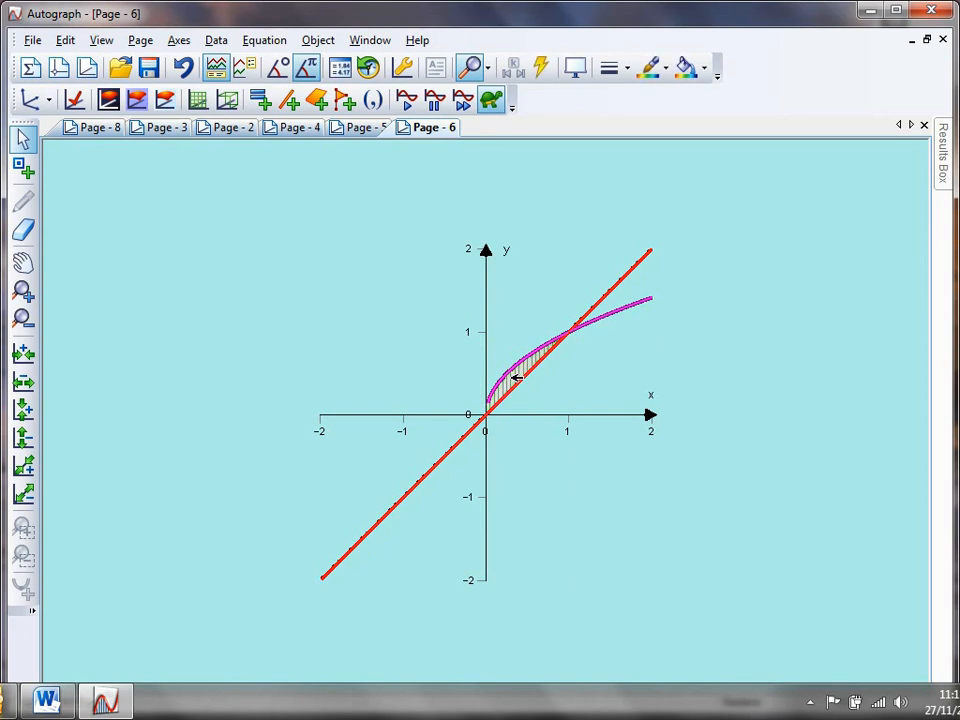
right_click(203, 175)
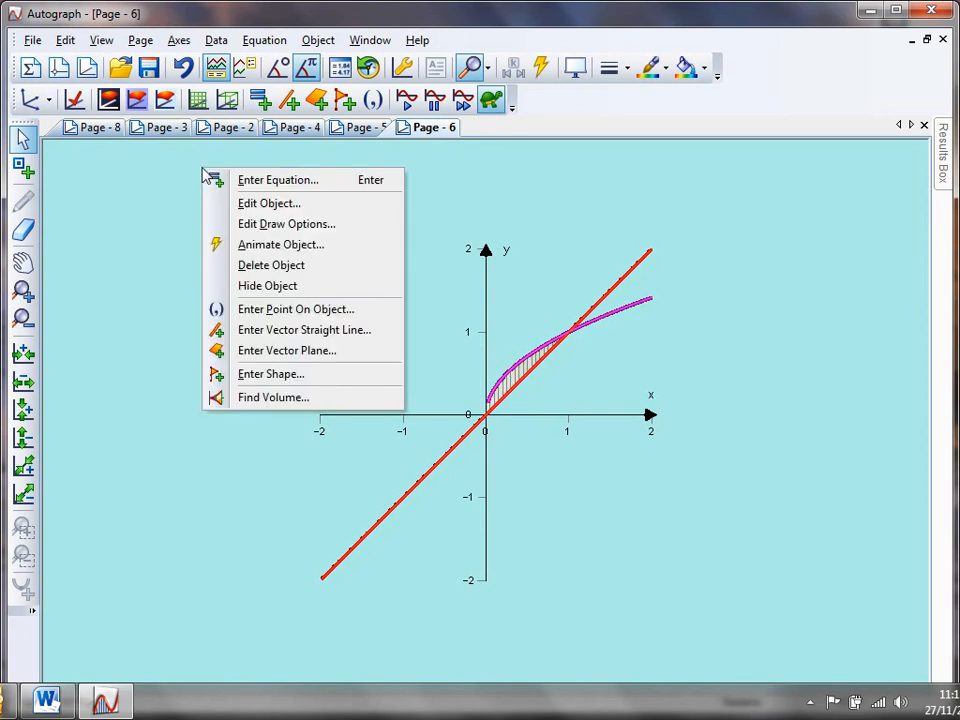
click(245, 397)
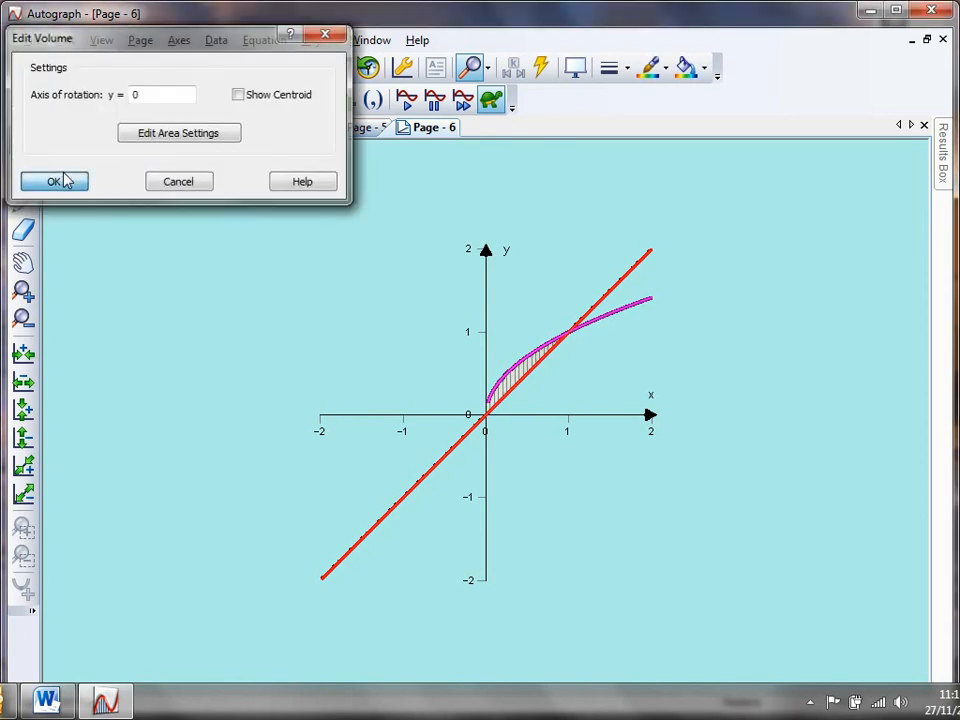
click(67, 179)
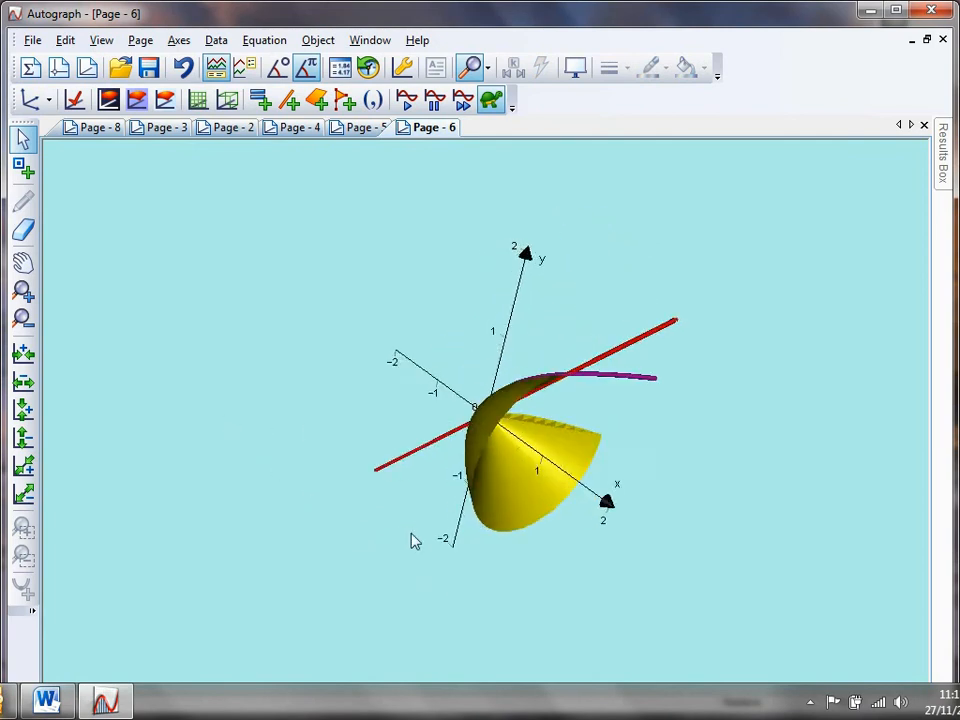
drag(729, 529, 579, 536)
drag(745, 531, 602, 399)
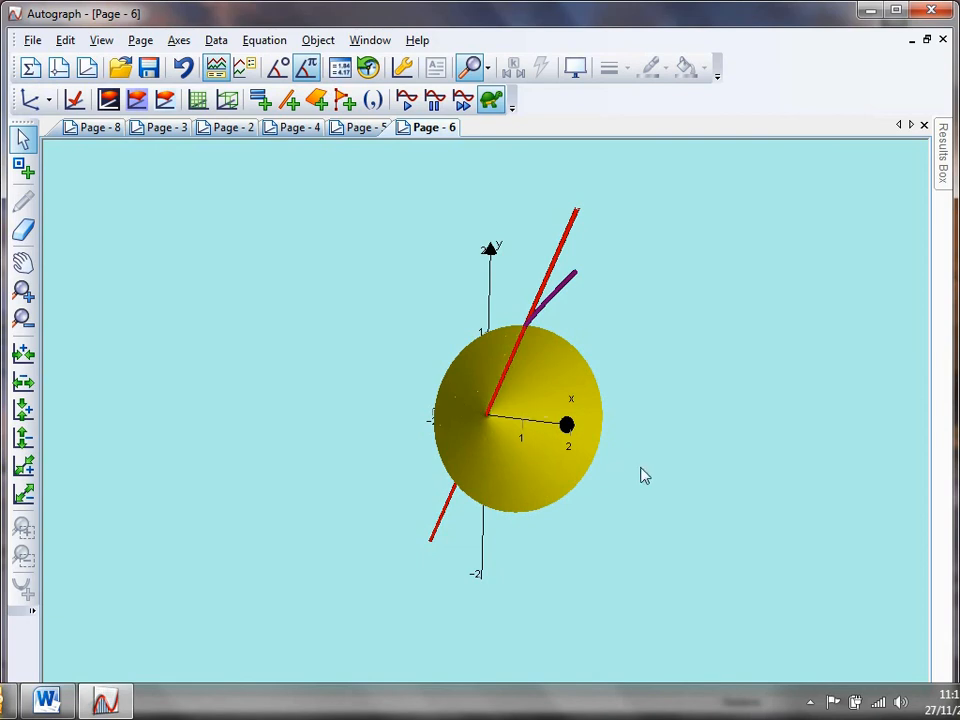
drag(664, 504, 774, 534)
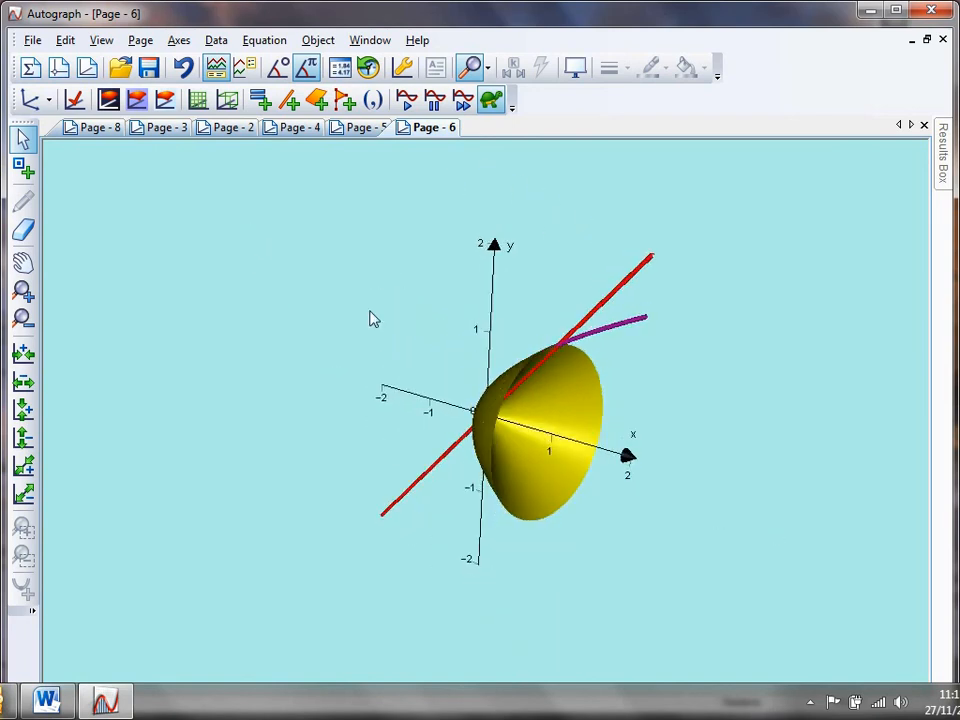